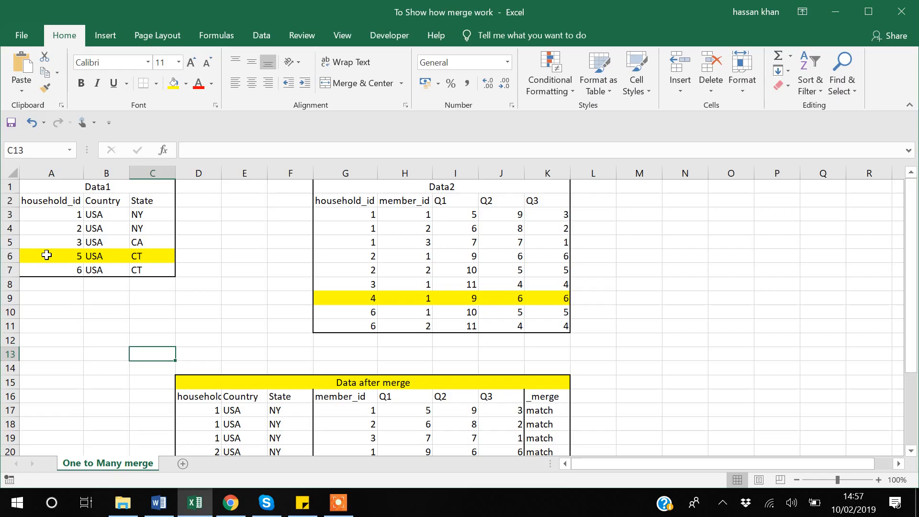
Step: Go through the household_id values of the Data1 table cell by cell, starting from the column header
click(53, 199)
key(Down)
Step: Go through the Country column of Data1 from the header to the last household and back
key(Down)
key(Down)
key(Down)
key(Down)
key(Up)
key(Up)
key(Up)
key(Up)
key(Right)
key(Up)
key(Down)
key(Down)
key(Down)
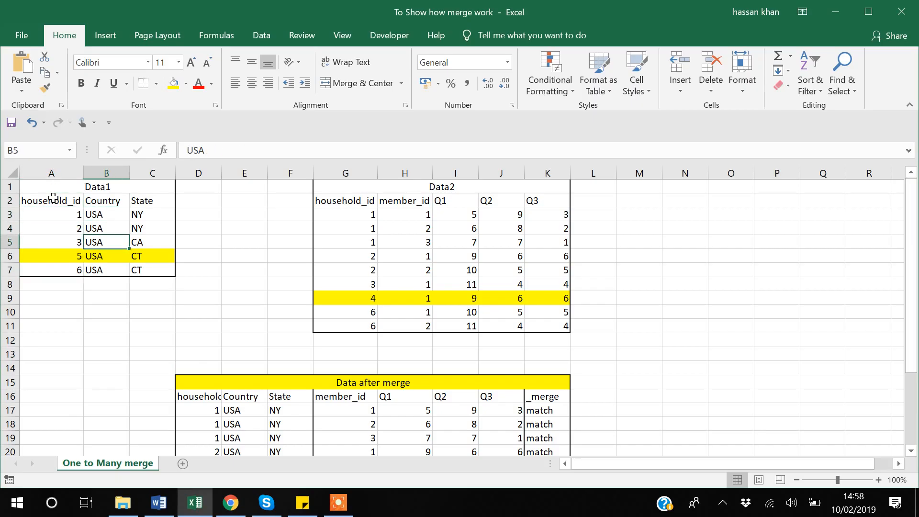
Step: Go through the State column of Data1 for each household and return to its header
key(Down)
key(Down)
key(Down)
key(Up)
key(Up)
key(Up)
key(Up)
key(Up)
key(Up)
key(Right)
key(Down)
key(Down)
key(Down)
key(Down)
key(Down)
key(Up)
key(Up)
key(Up)
key(Up)
key(Up)
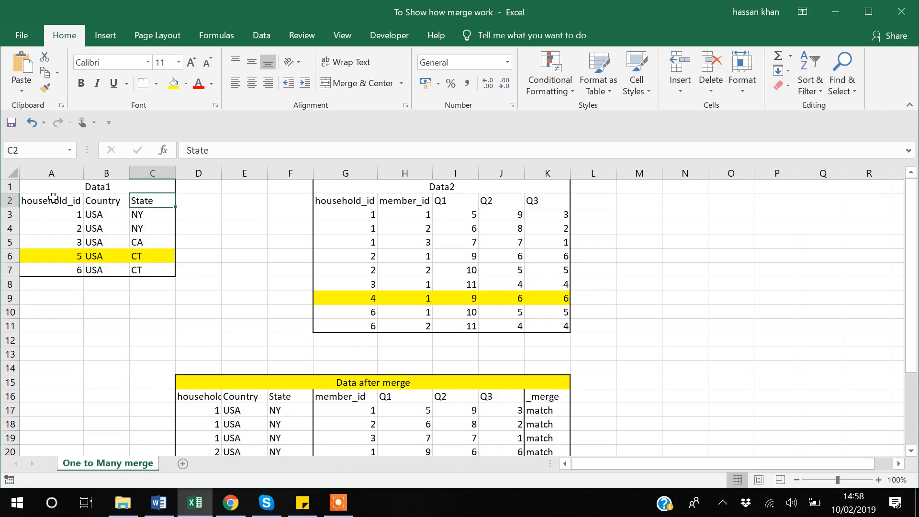
Step: Review the Data1 headers and read the first household's record across household_id, Country and State
key(Left)
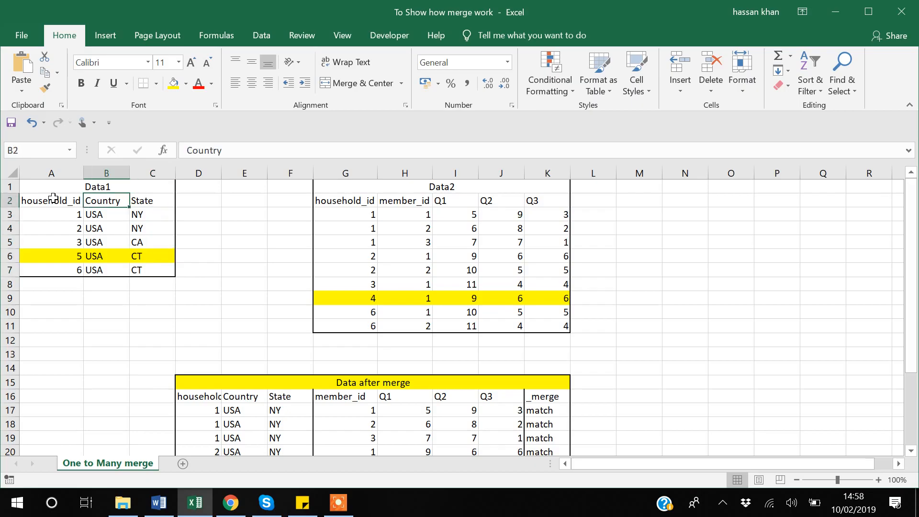
key(Left)
key(Down)
key(Right)
key(Right)
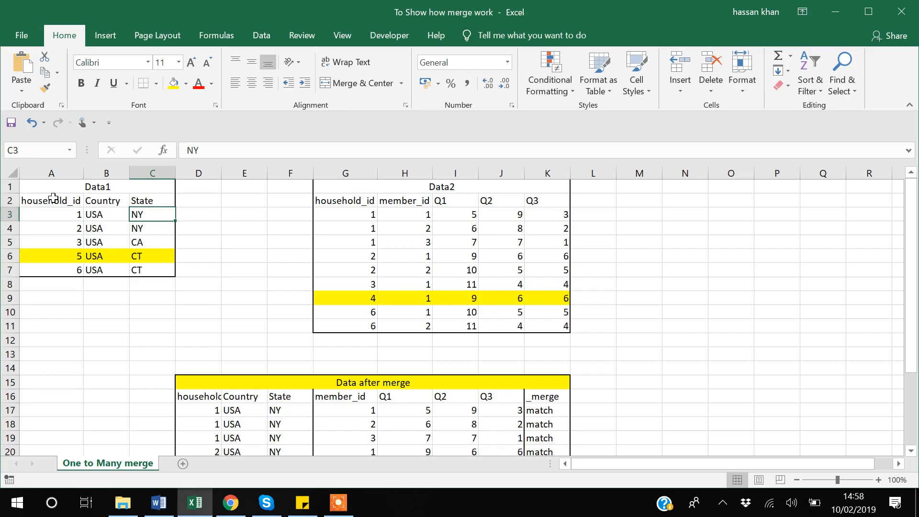
Step: Move to the household_id column of Data2 and select household 1's repeated entries in G3:G5
key(Right)
key(Right)
key(Right)
key(Left)
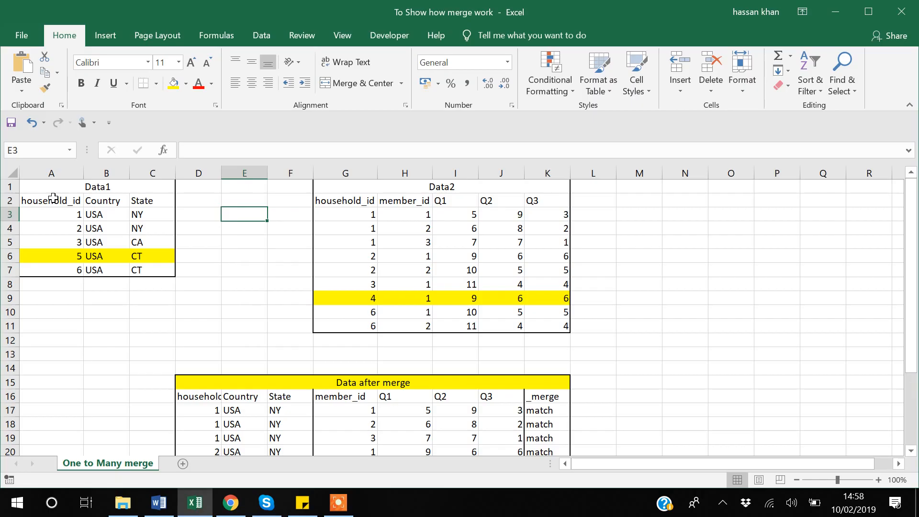
key(Right)
key(Right)
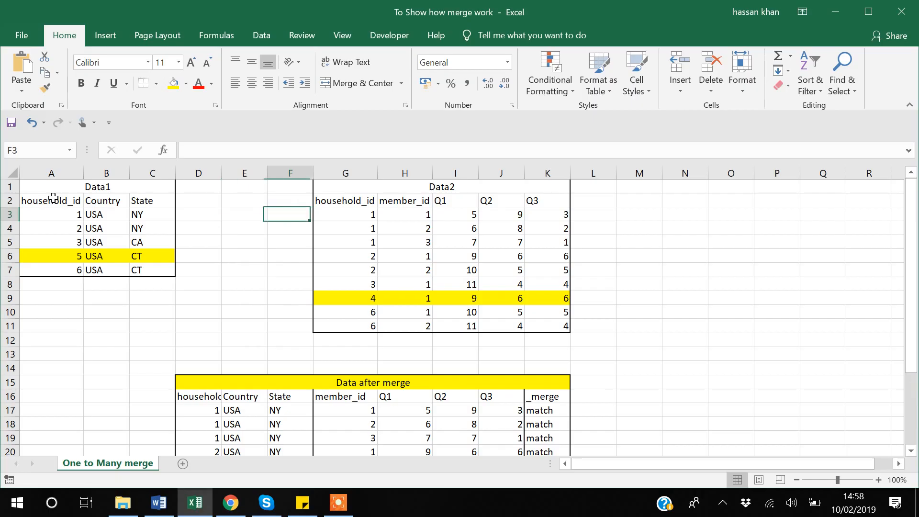
key(Up)
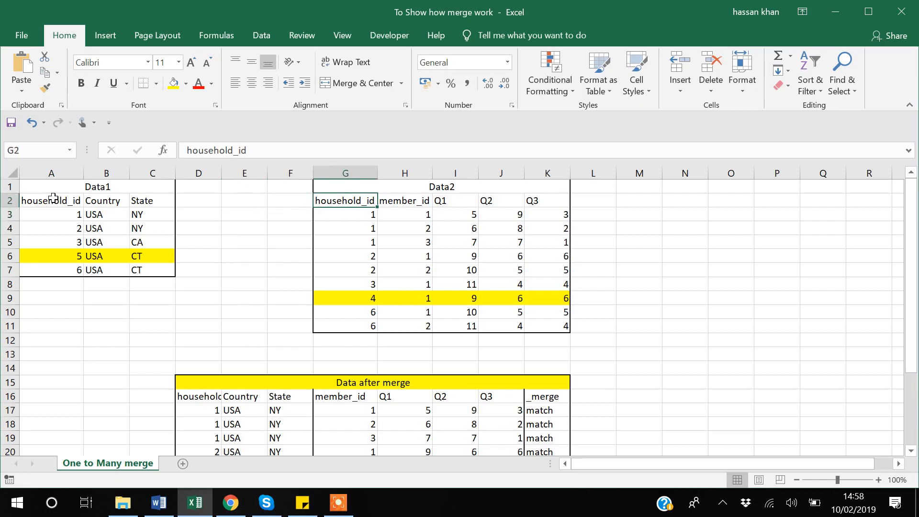
key(Down)
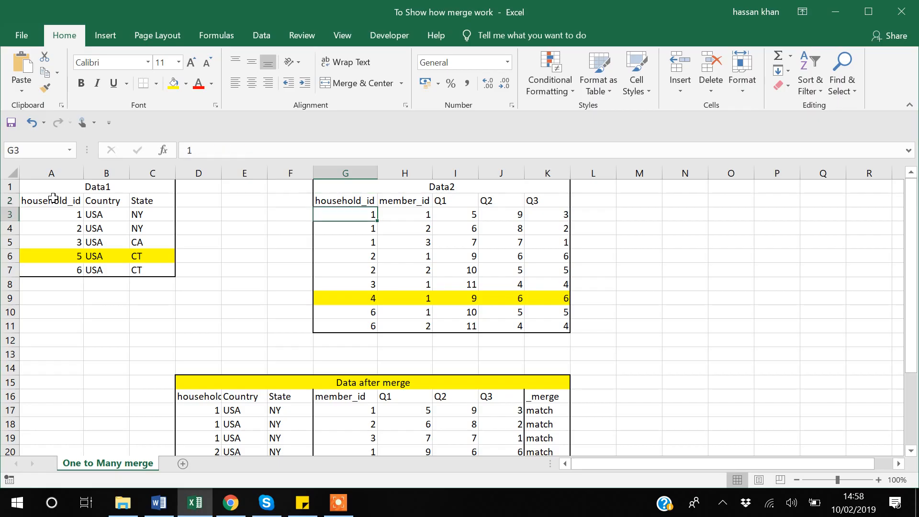
key(shift+Down)
key(shift+Down)
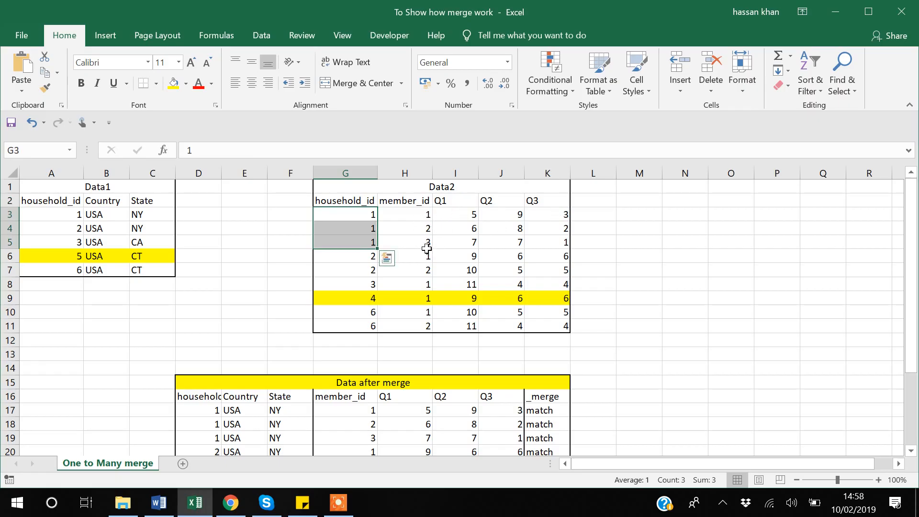
Step: Select household 2's repeated entries in G6:G7 of Data2, followed by household 3's entry in G8
click(359, 256)
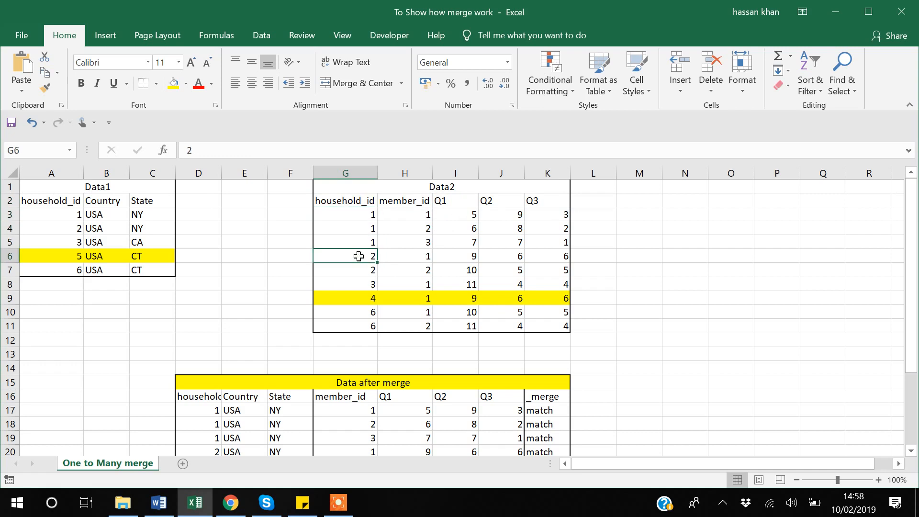
key(shift+Down)
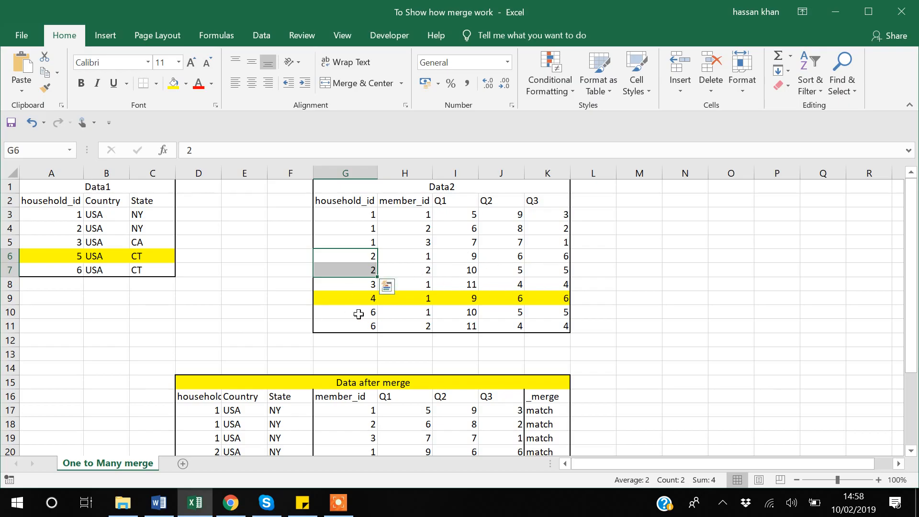
click(365, 288)
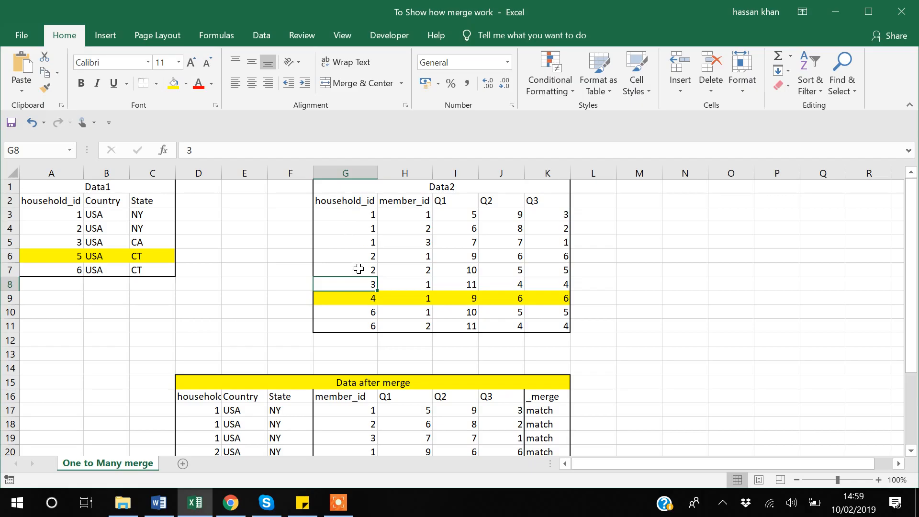
Step: Check the household_id column of Data1 for whether each household appears only once
click(72, 228)
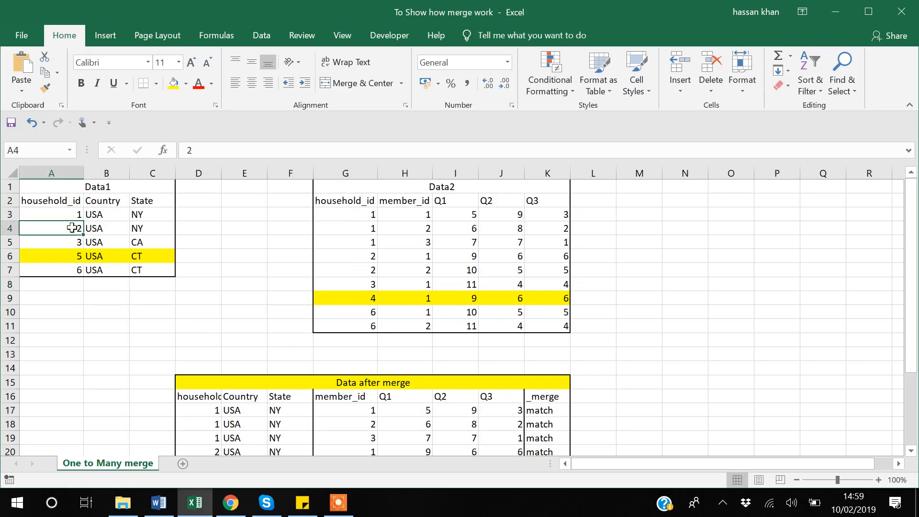
key(Up)
key(Down)
key(Down)
key(Down)
key(Down)
key(Down)
key(Up)
key(Up)
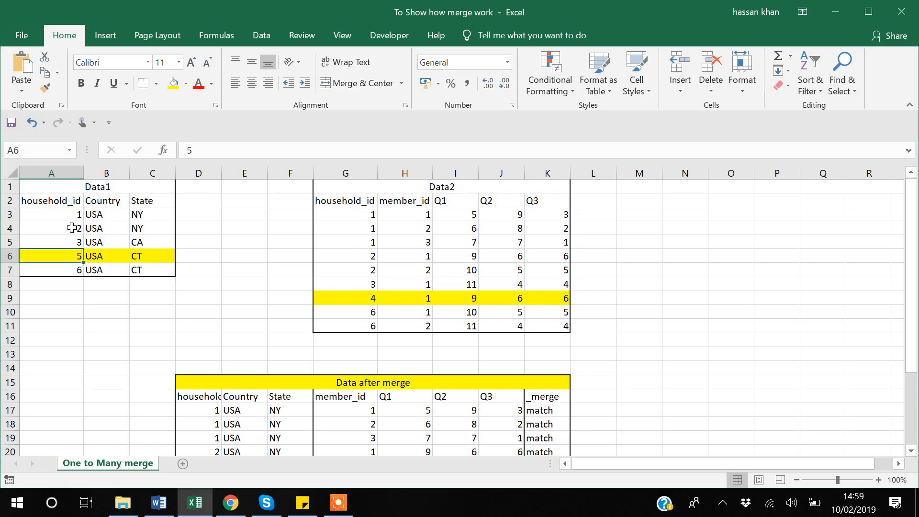
key(Up)
key(Up)
key(Up)
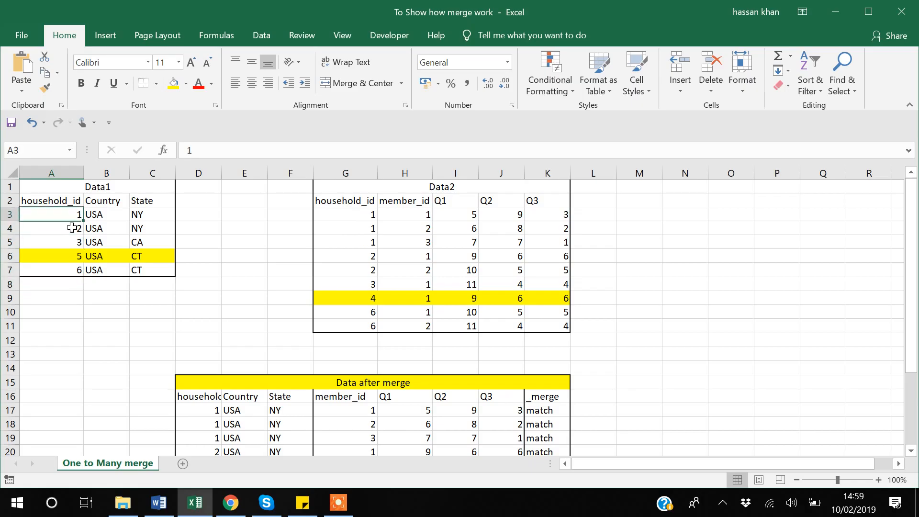
Step: Select household 1's complete record A3:C3 in Data1 and continue to the household IDs below it
key(Right)
key(Right)
key(Left)
key(Left)
key(shift+Right)
key(shift+Right)
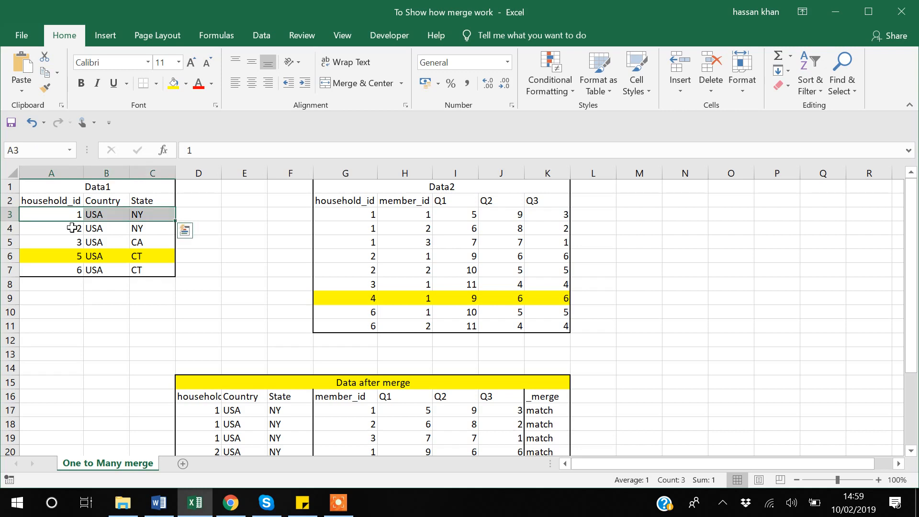
key(Down)
key(Down)
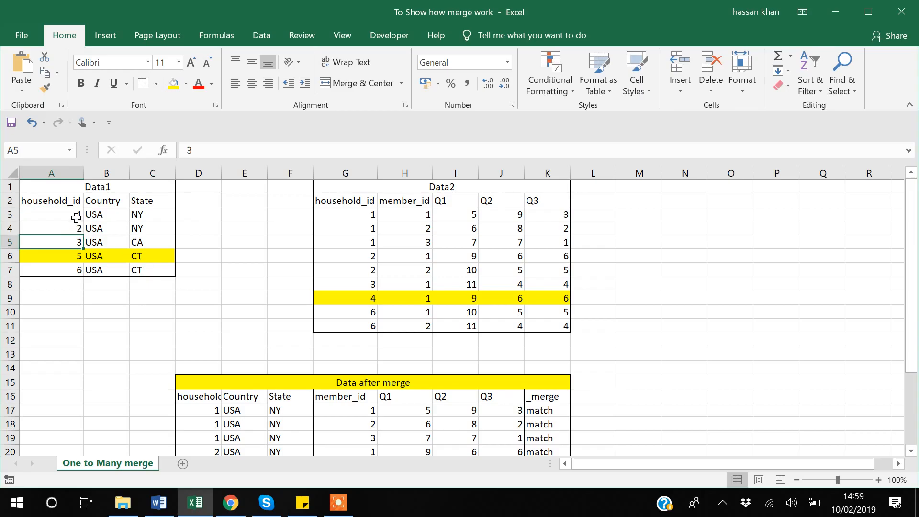
Step: Compare household 1's ID in Data1 with its matching entries G3:G5 in Data2
click(75, 216)
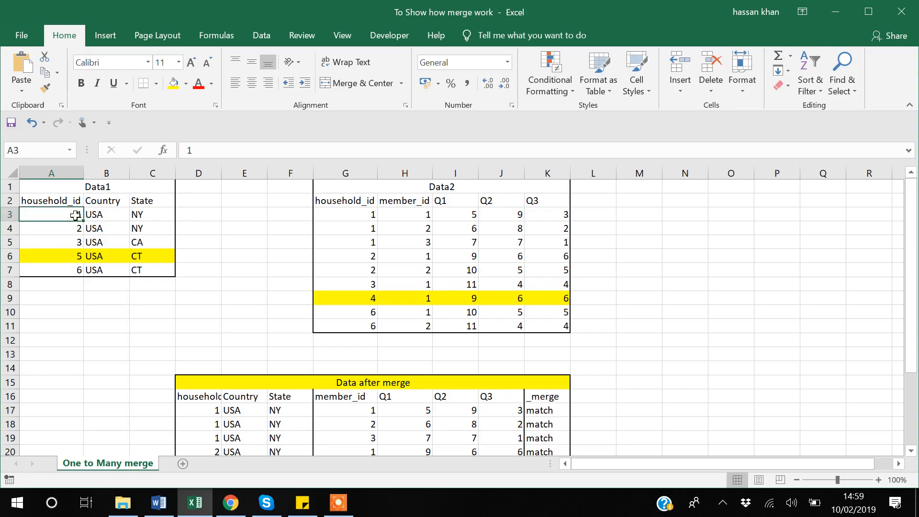
click(371, 216)
drag(371, 216, 371, 244)
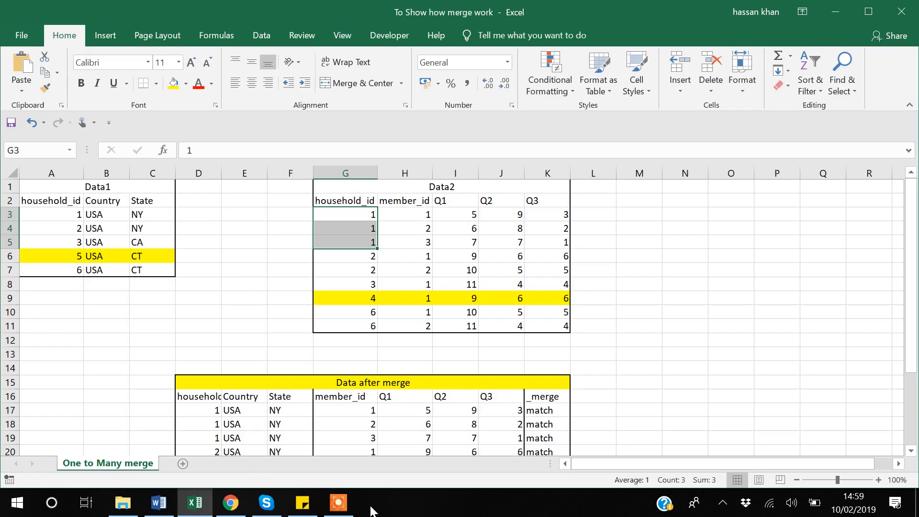
Step: Look over the Data after merge table and compare it with the two source tables above
click(348, 512)
scroll(645, 244, down, 2)
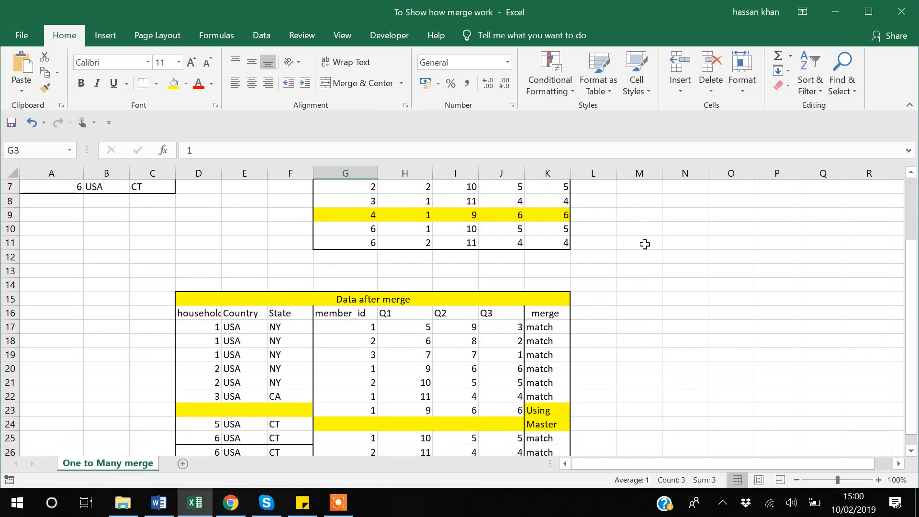
scroll(645, 245, up, 2)
scroll(645, 244, down, 2)
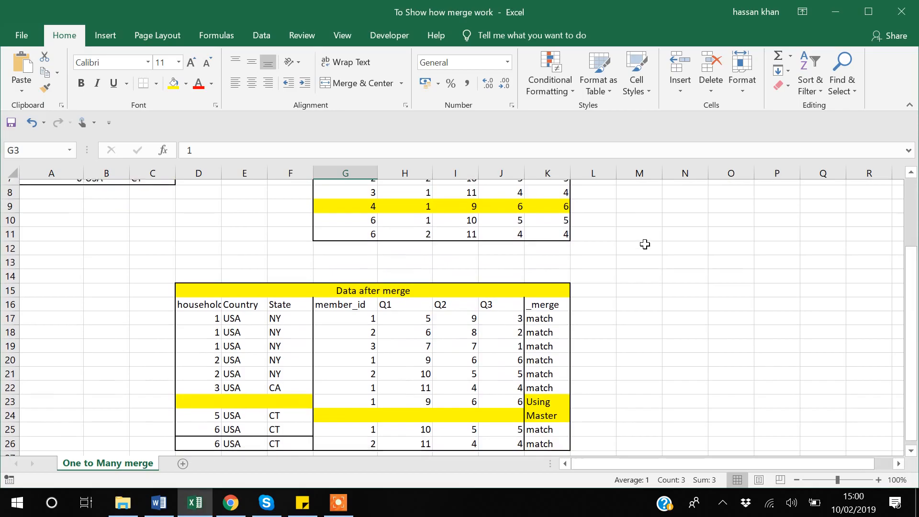
scroll(644, 244, up, 2)
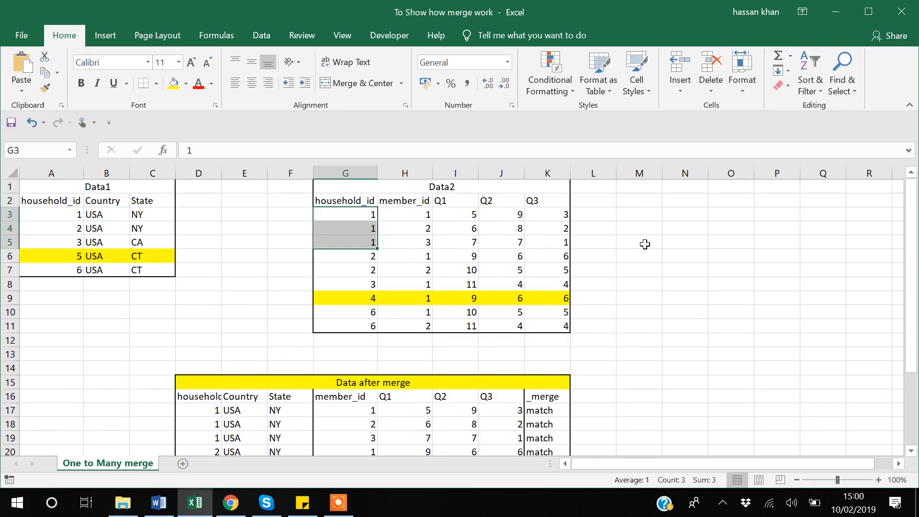
Step: Select the yellow-highlighted record of household 5 in Data1, A6:C6
click(51, 259)
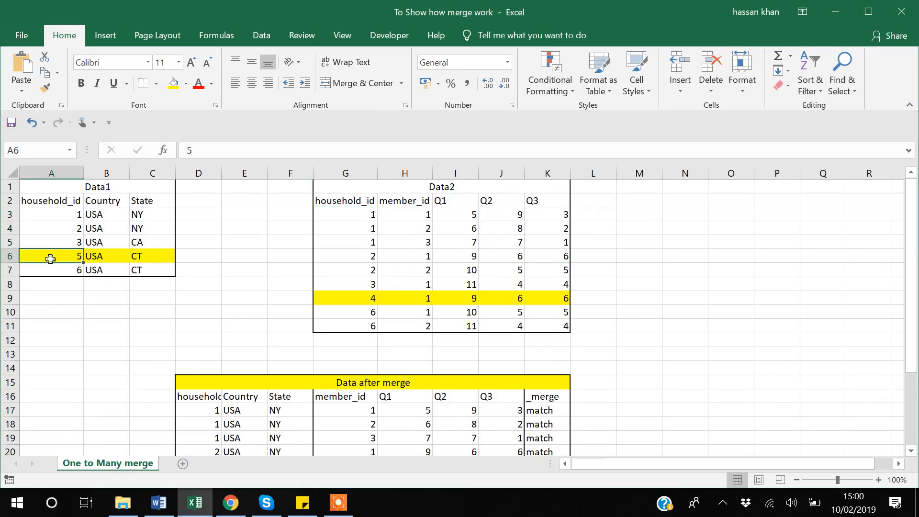
key(shift+Right)
key(shift+Right)
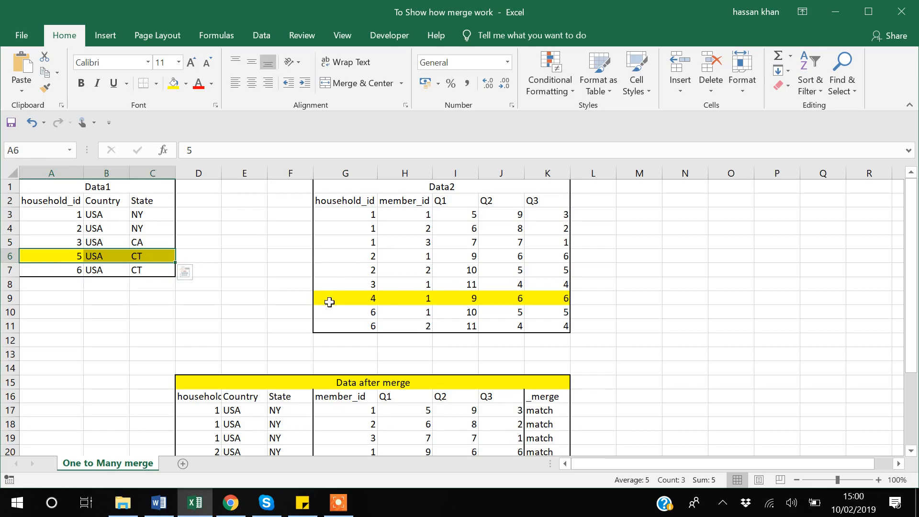
Step: Select the yellow-highlighted household 4 record in Data2, G9:K9, and return to its household_id cell
click(367, 301)
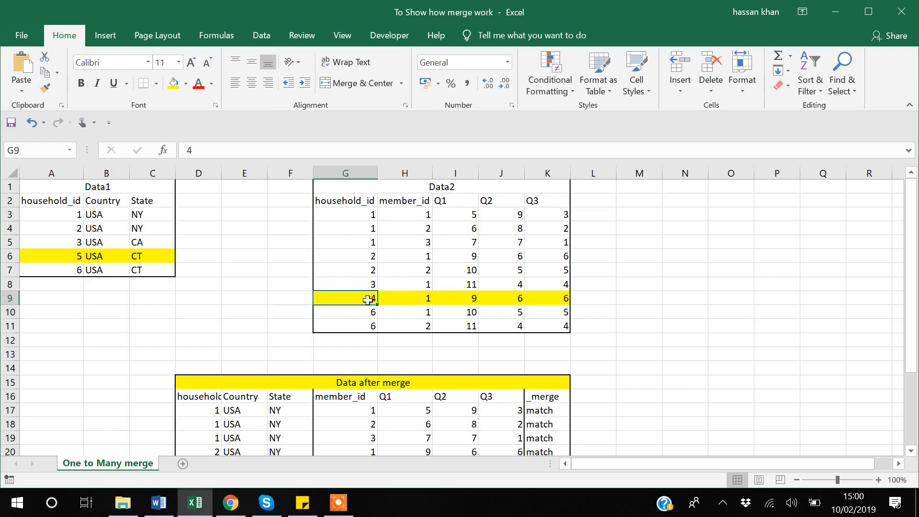
key(shift+Right)
key(shift+Right)
key(shift+Right)
key(shift+Right)
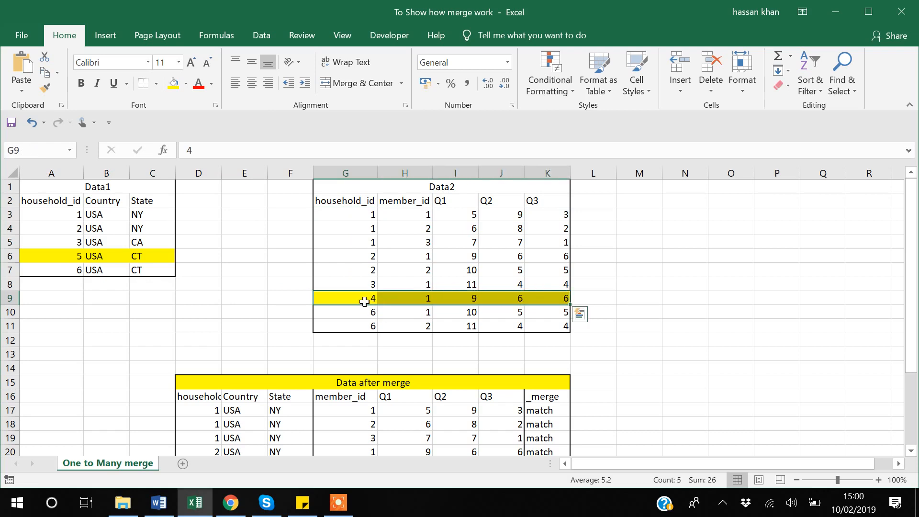
click(365, 301)
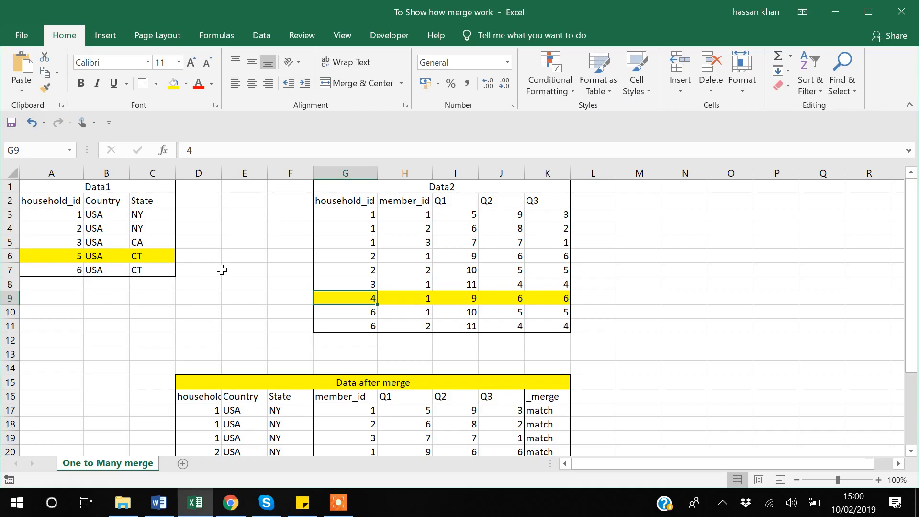
Step: Examine household 1's rows in the Data after merge table against the source tables, selecting D17:D19
scroll(222, 269, down, 3)
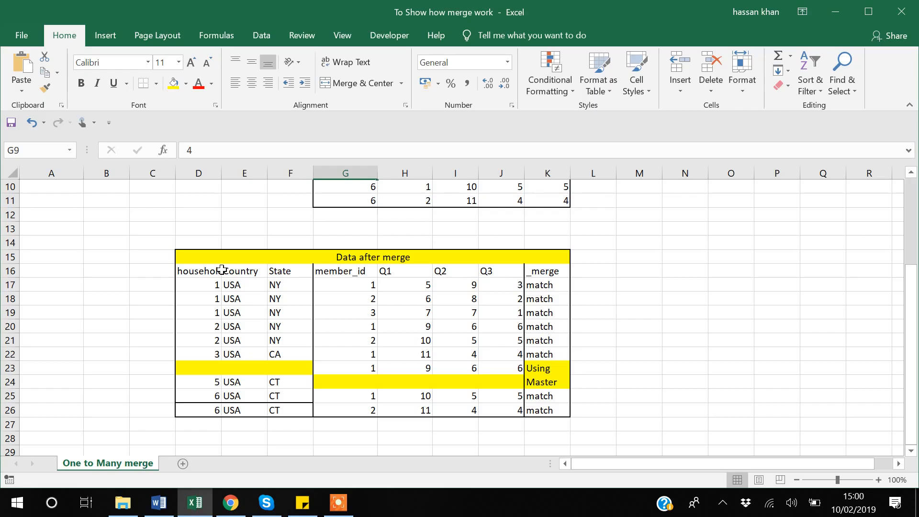
scroll(222, 270, up, 3)
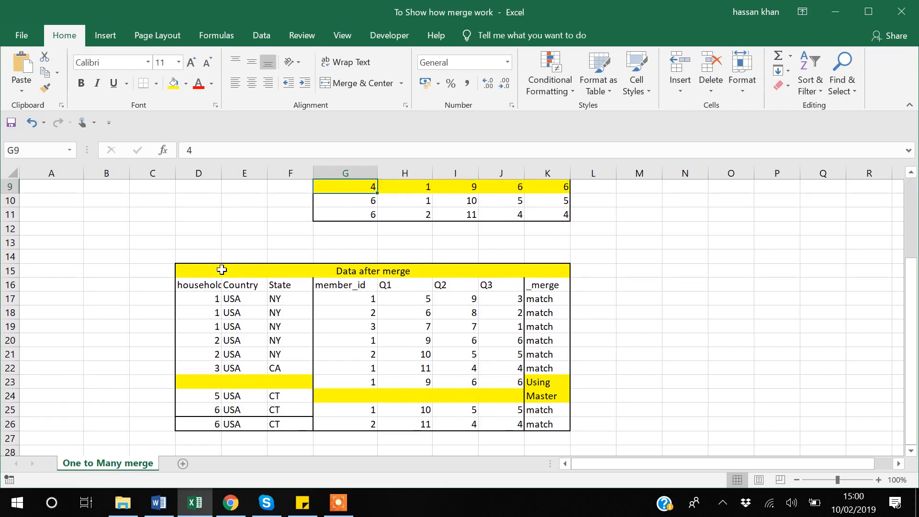
scroll(222, 269, down, 2)
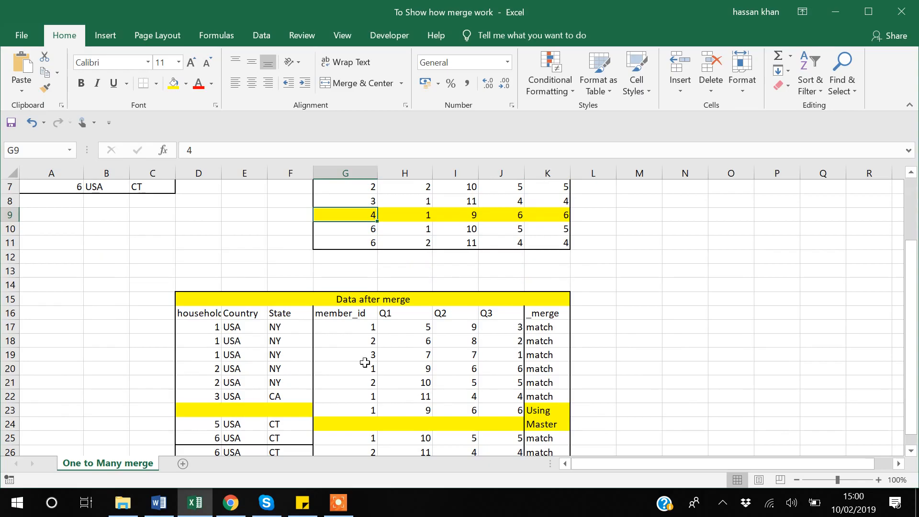
click(205, 327)
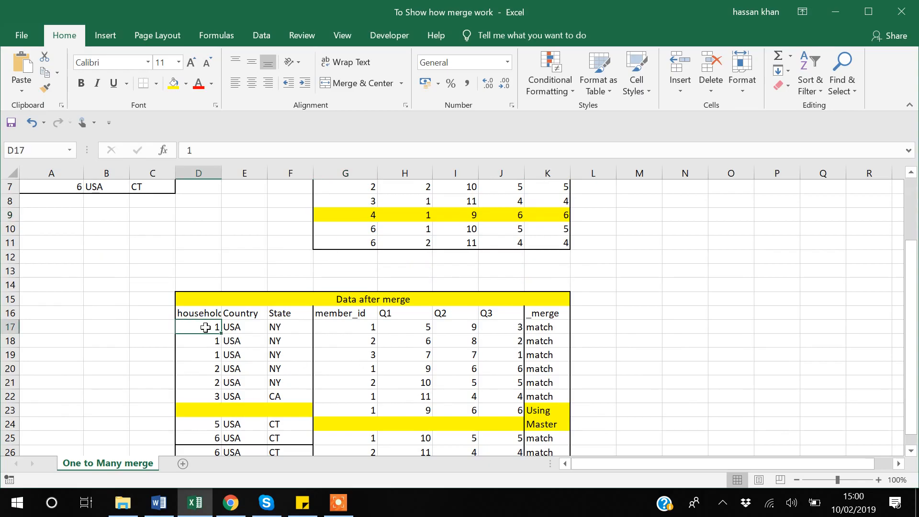
scroll(206, 328, up, 2)
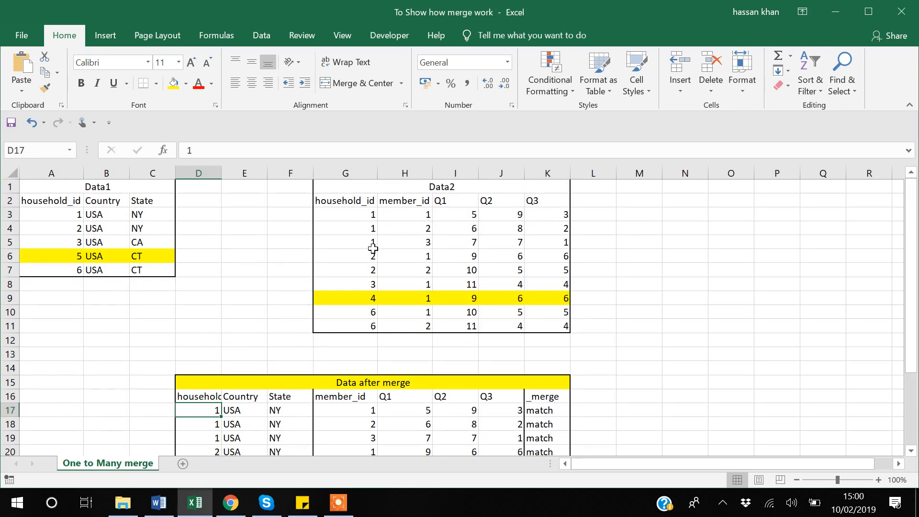
scroll(372, 249, down, 1)
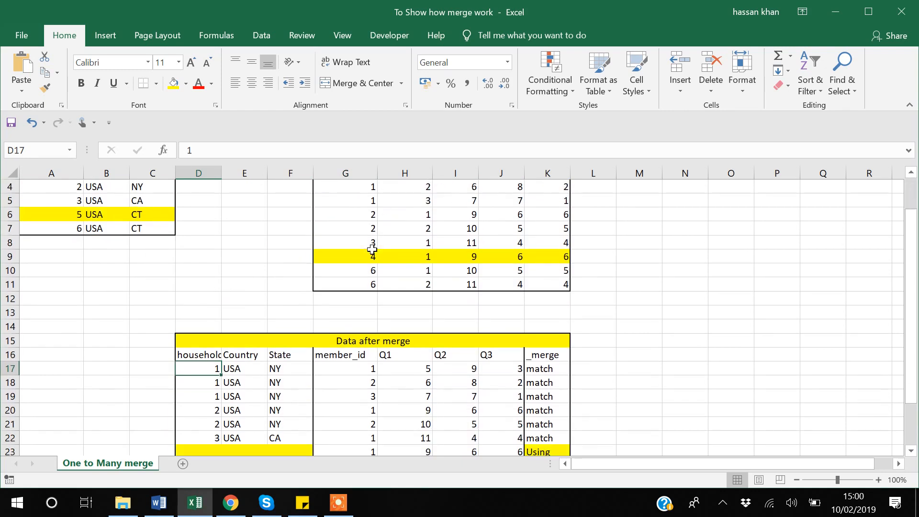
drag(222, 370, 219, 396)
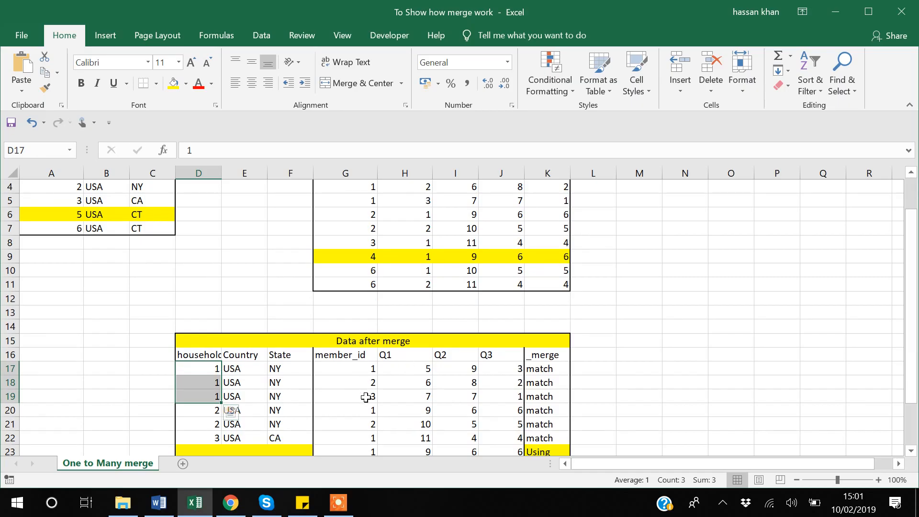
scroll(366, 397, down, 1)
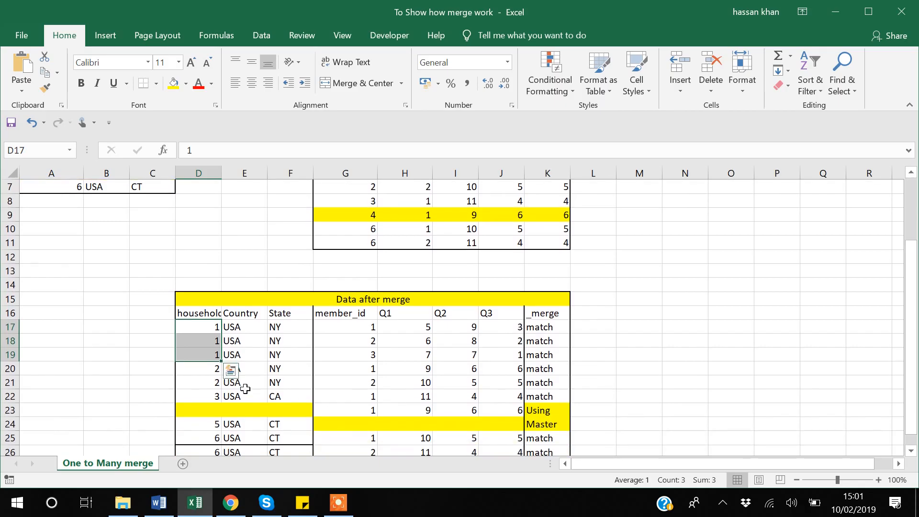
Step: Examine household 2's first merged row at D20 against its records in the Data1 and Data2 tables
click(202, 372)
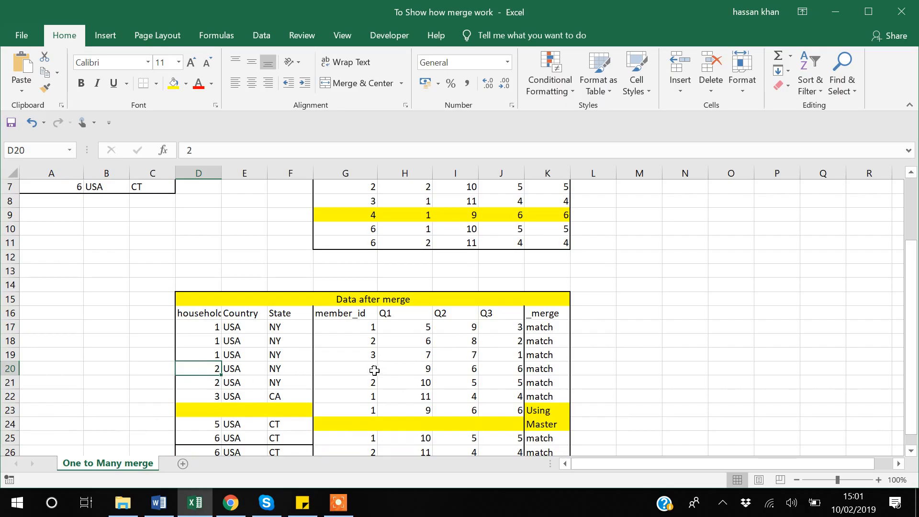
scroll(372, 383, up, 2)
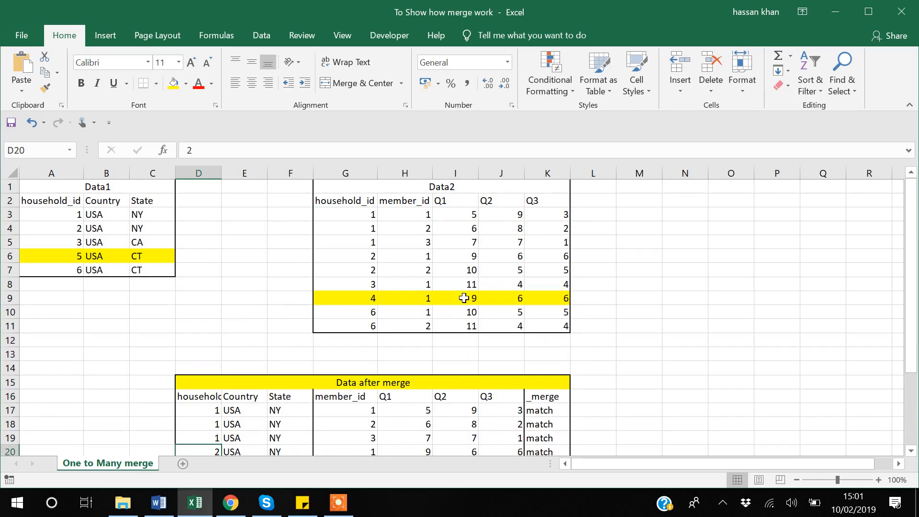
scroll(325, 271, down, 2)
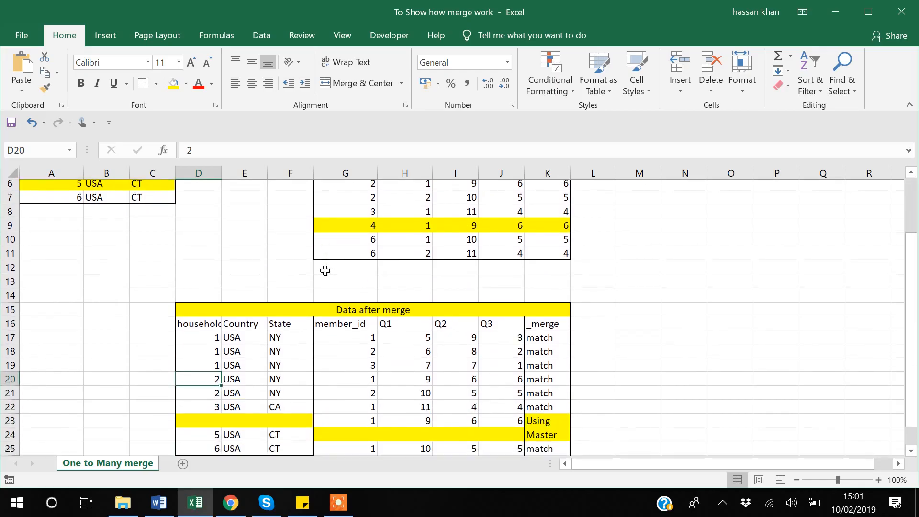
scroll(325, 271, up, 1)
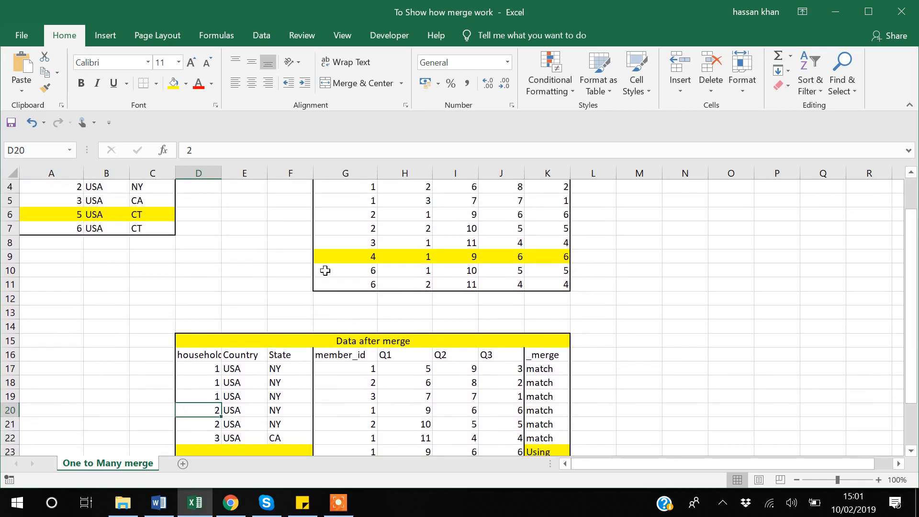
scroll(325, 271, down, 1)
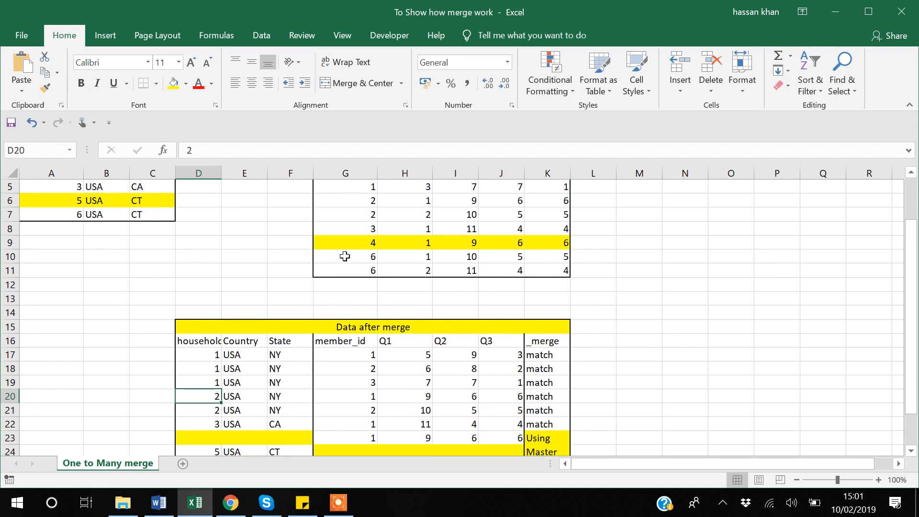
Step: Select household 4's id in Data2, G9, and its member and question values in the merged table, G23:J23
click(365, 246)
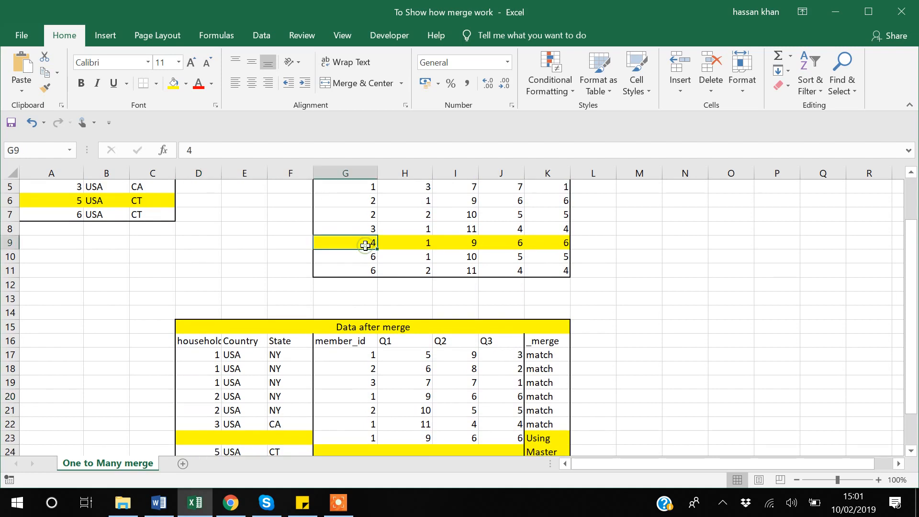
scroll(365, 246, down, 2)
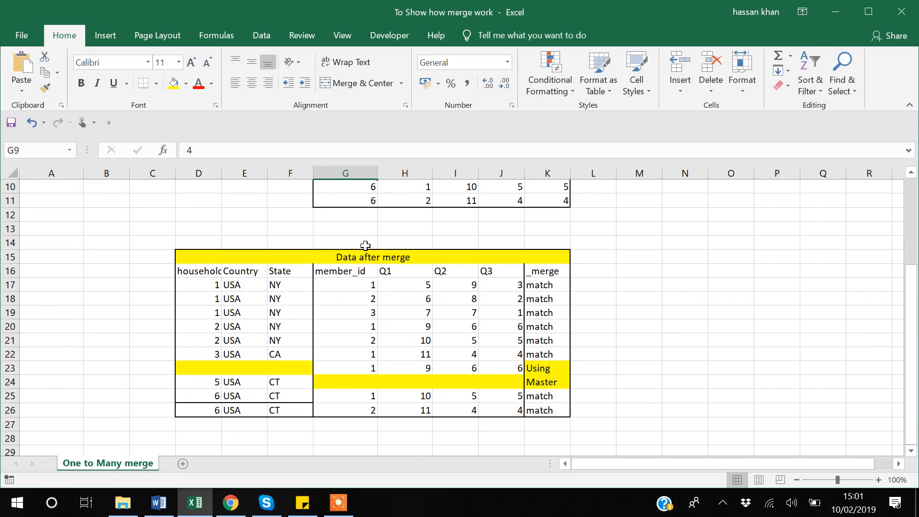
scroll(430, 302, up, 1)
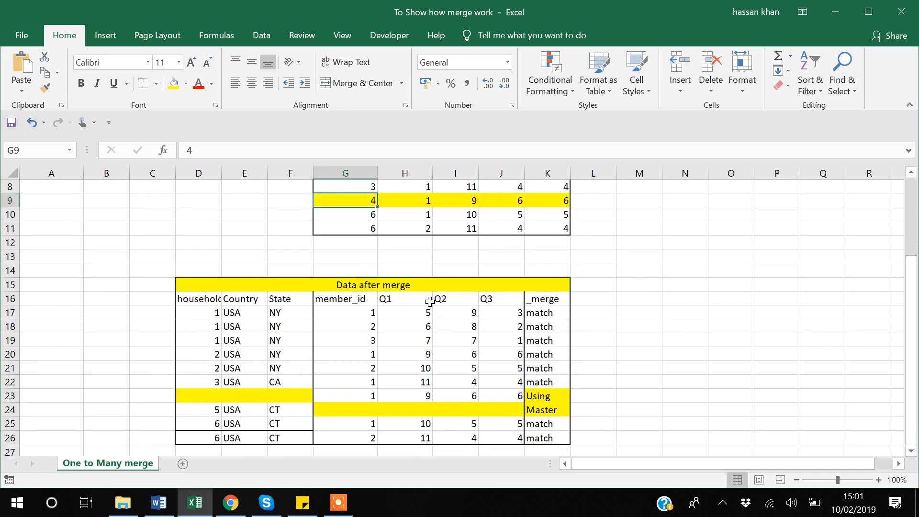
scroll(430, 302, up, 1)
scroll(430, 302, down, 1)
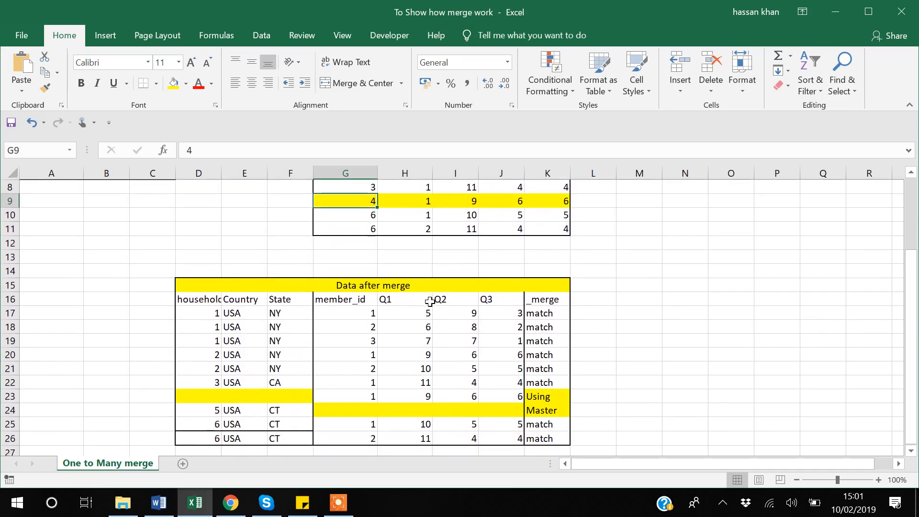
click(356, 397)
key(shift+Right)
key(shift+Right)
key(shift+Right)
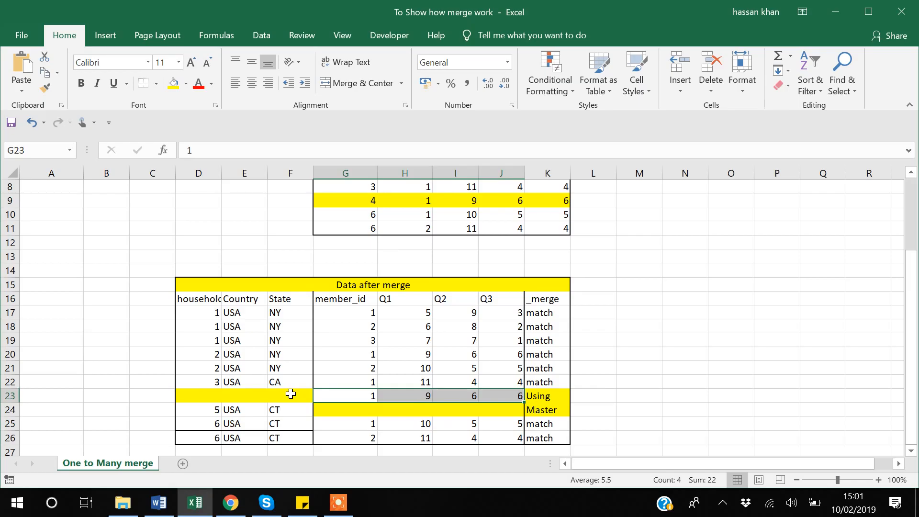
Step: Enter household_id 4 in D23 of the Data after merge table and select that row's blank Country cell, E23
click(218, 393)
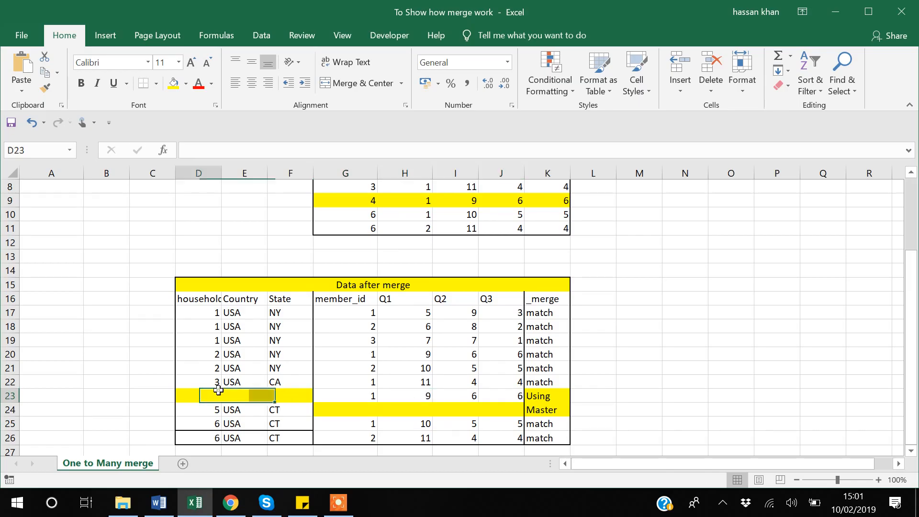
text(4)
key(ctrl+Return)
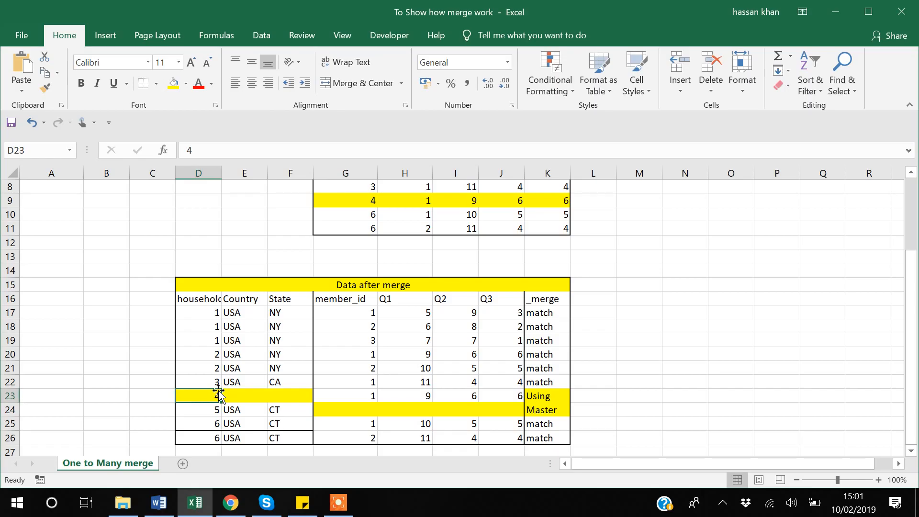
key(Right)
key(Right)
key(Right)
key(Left)
key(Left)
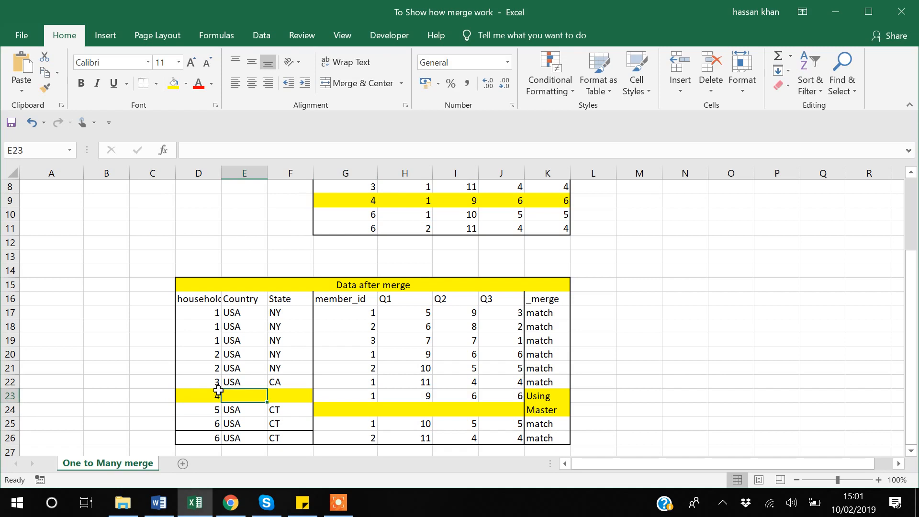
Step: Zoom the sheet out to 80% to view the source and merged tables together, and select the Using value in K23
scroll(219, 390, up, 3)
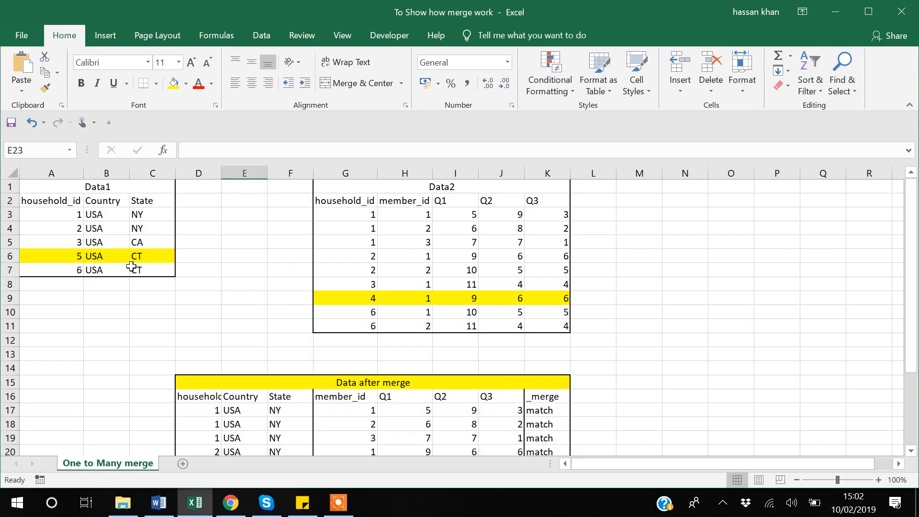
scroll(131, 266, down, 1)
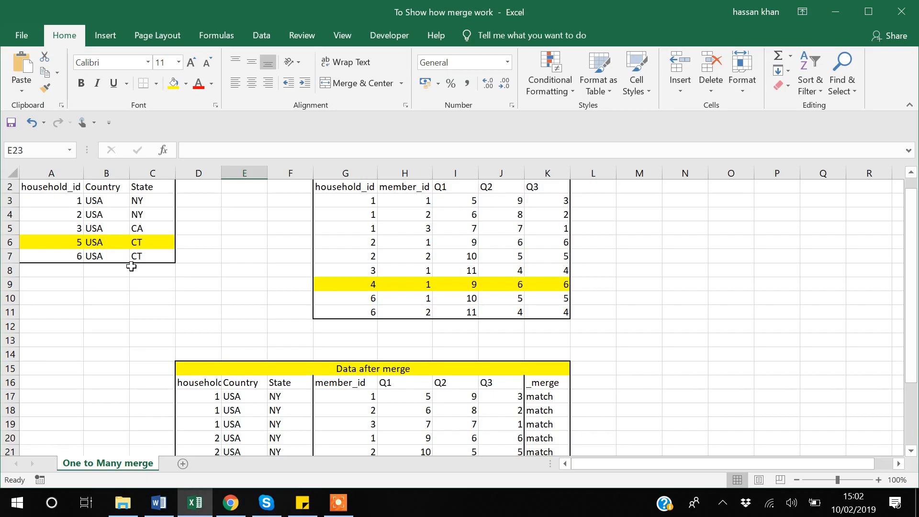
scroll(409, 242, down, 2)
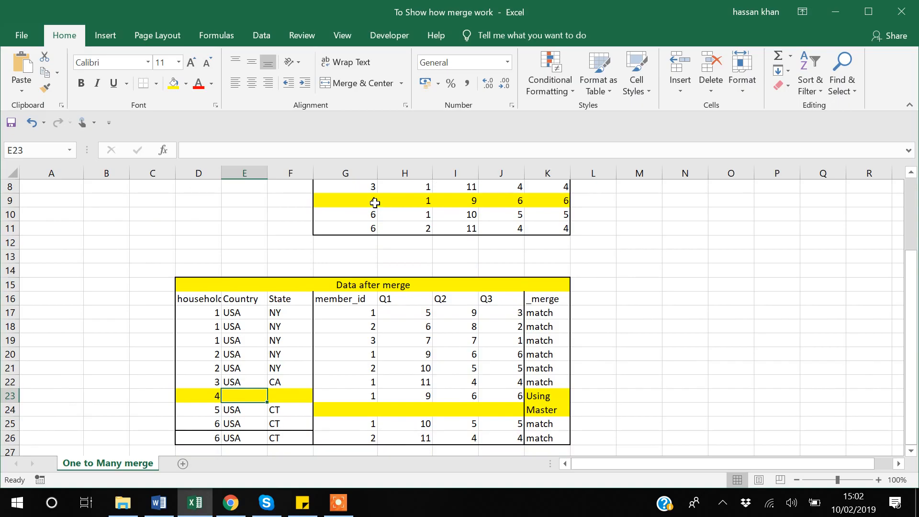
click(794, 480)
click(794, 481)
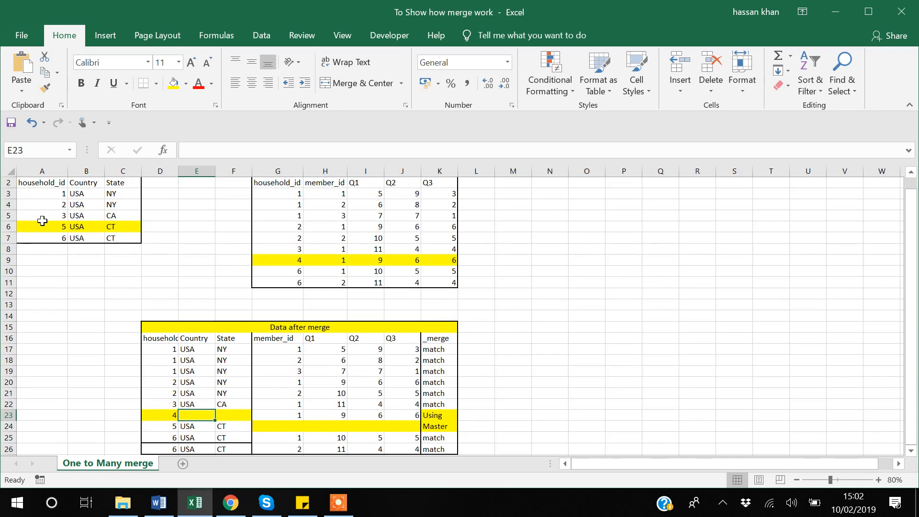
scroll(42, 222, up, 1)
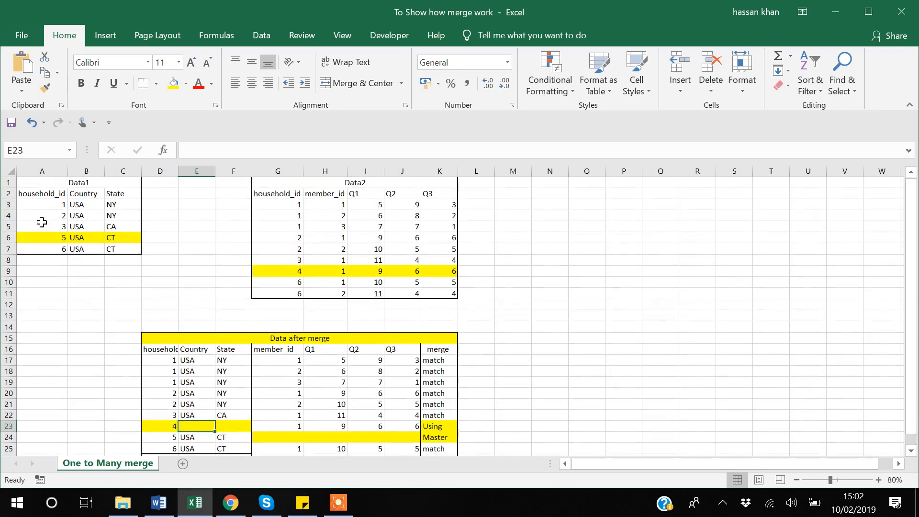
click(437, 426)
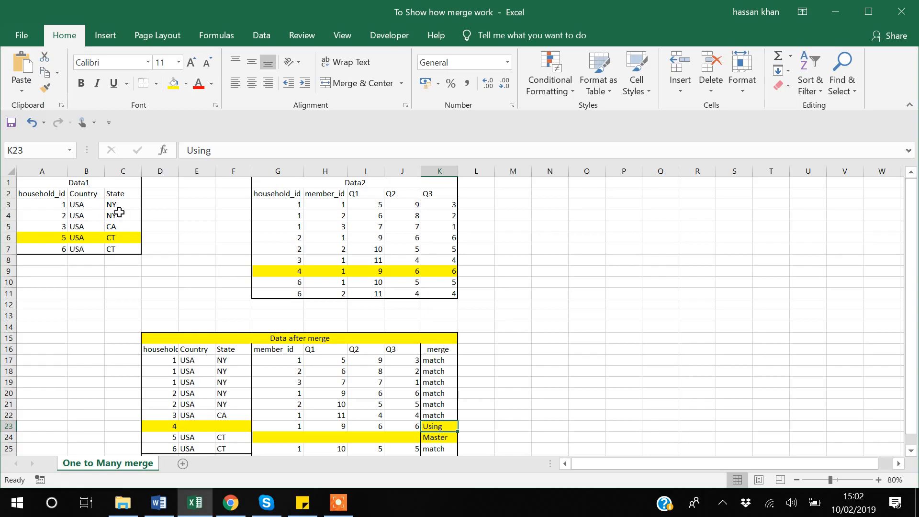
Step: Select household 5's id in Data1, A6, and the blank member and question cells of its Master row, G24:J24
click(46, 239)
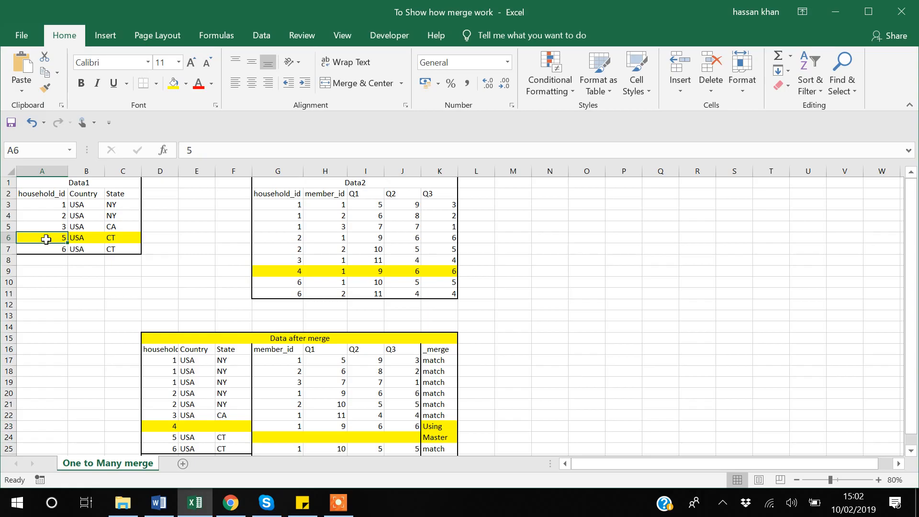
click(441, 437)
key(Left)
key(Left)
key(Left)
key(Left)
key(Left)
key(Left)
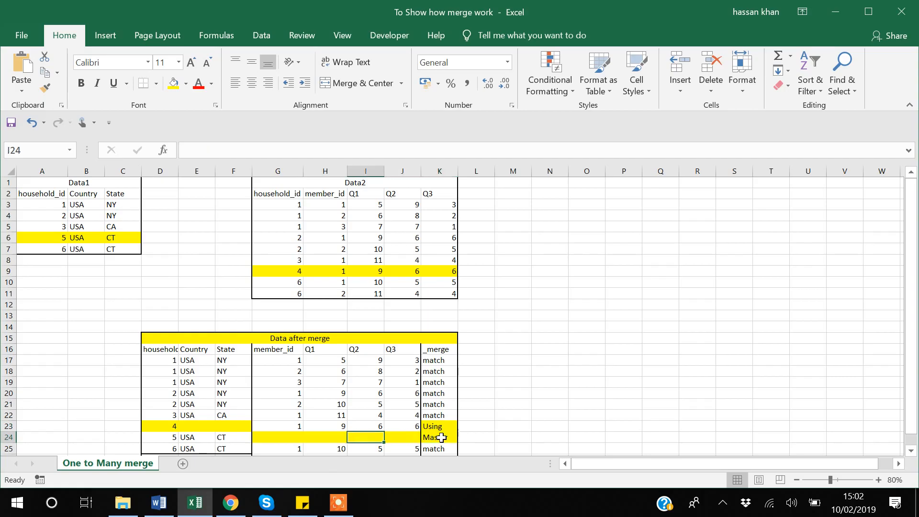
key(Right)
key(Right)
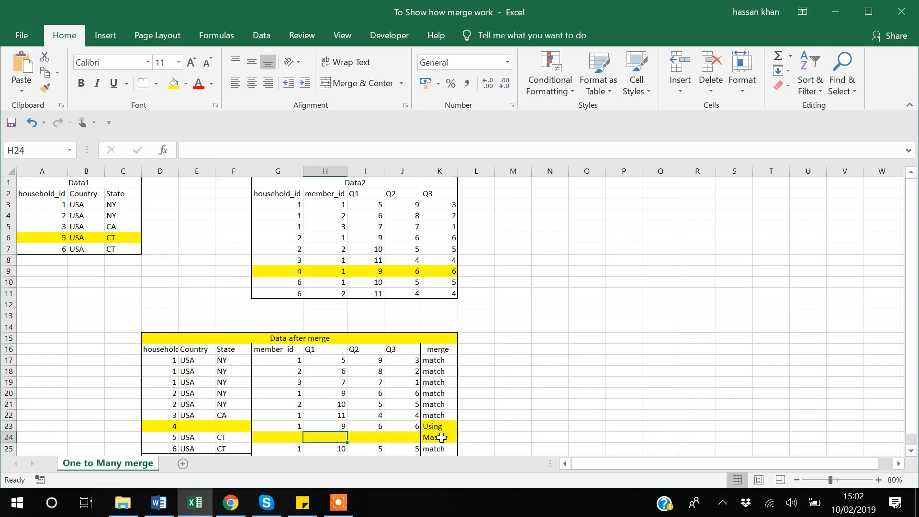
key(shift+Right)
key(shift+Right)
key(shift+Right)
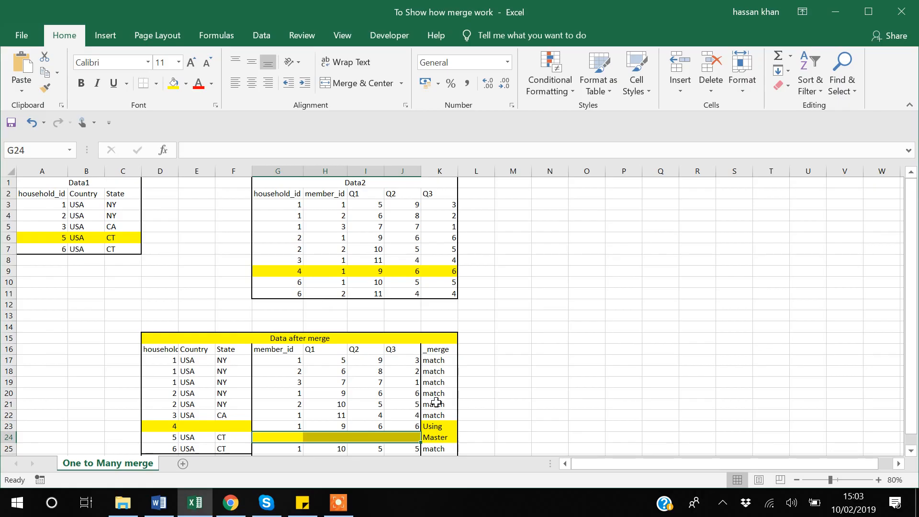
click(560, 380)
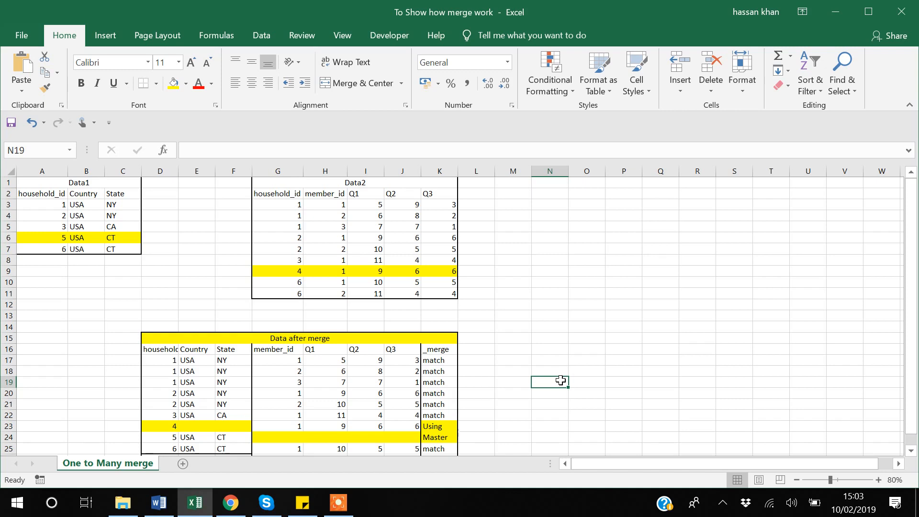
Step: Switch to File Explorer and open the One to many merge do-file from the One to many merge folder
mouse_move(123, 512)
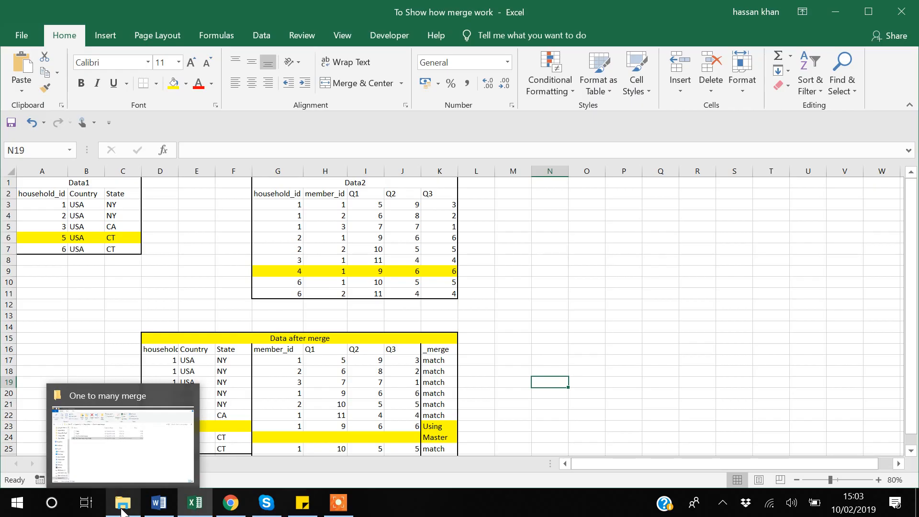
click(122, 511)
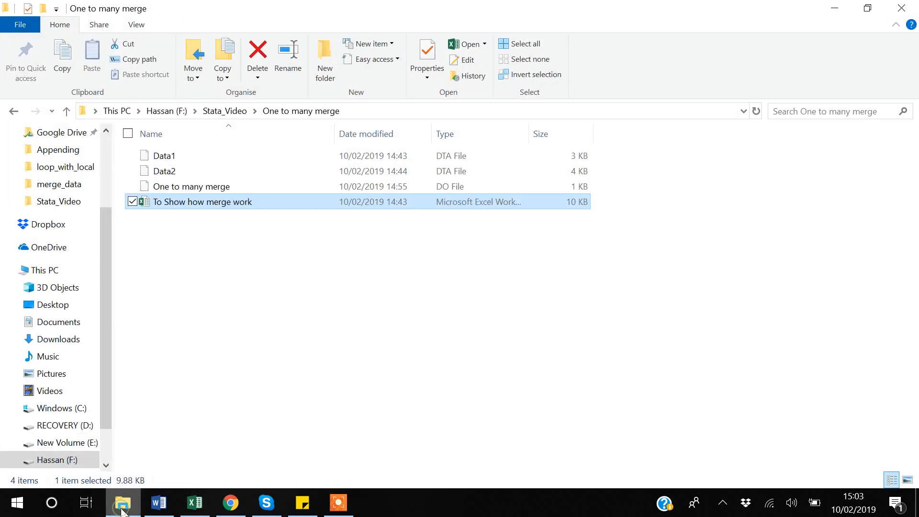
click(212, 188)
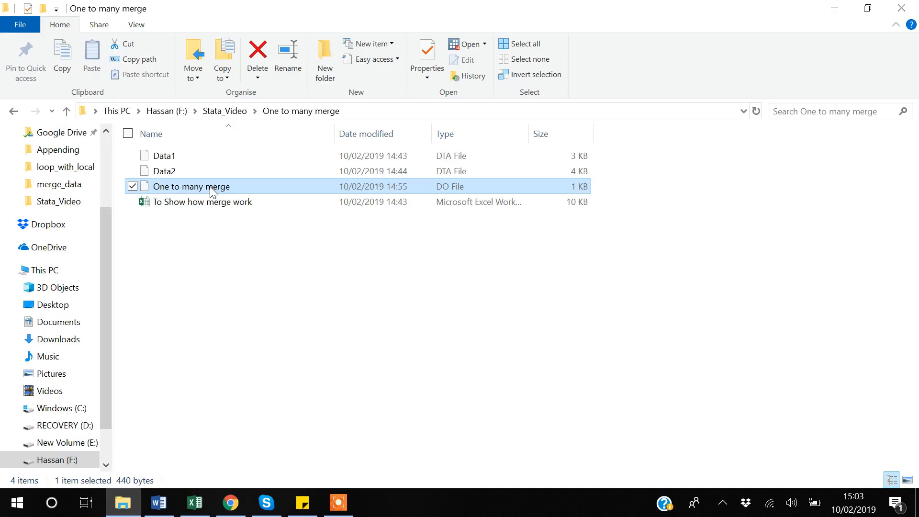
double_click(212, 187)
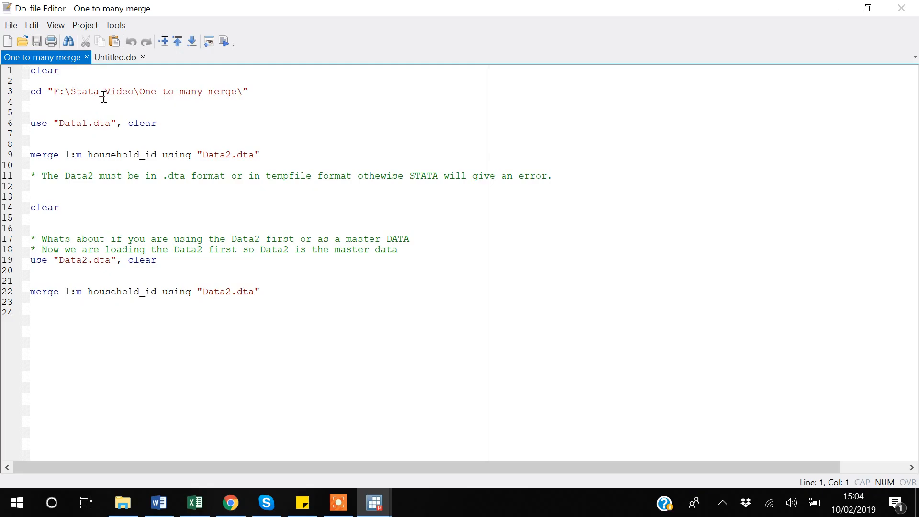
Step: Run the do-file's first six lines, which clear memory, set the working directory and load Data1.dta
click(41, 104)
key(Down)
key(Down)
key(Down)
key(ctrl+shift+Home)
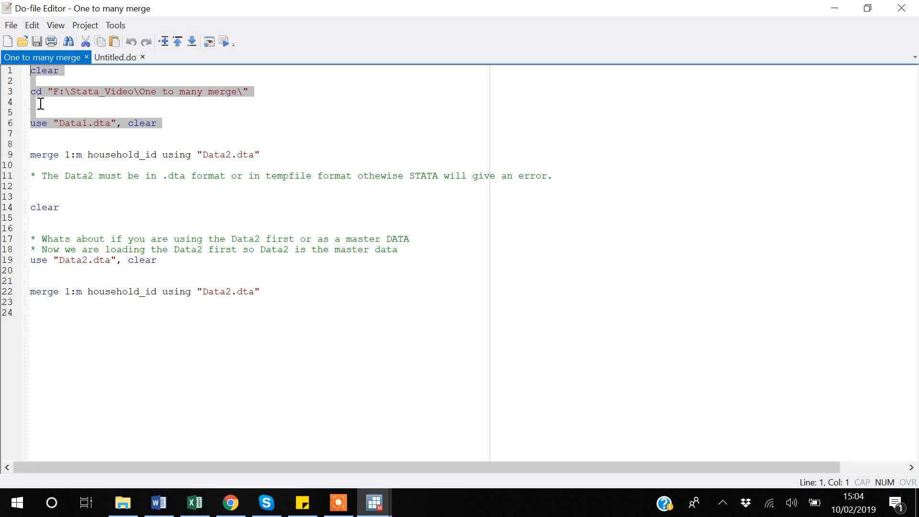
key(ctrl+d)
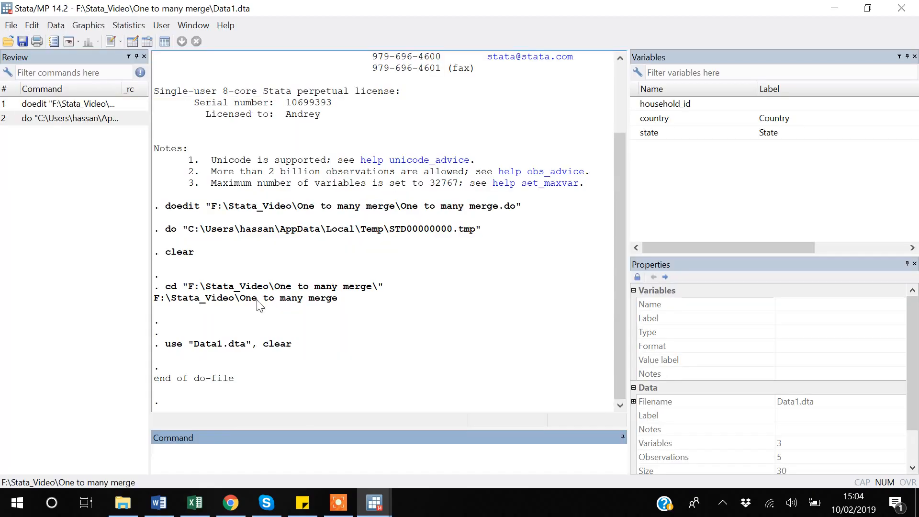
Step: Return to the do-file and change the merge type on line 9 from 1:m to m:1
key(alt+Tab)
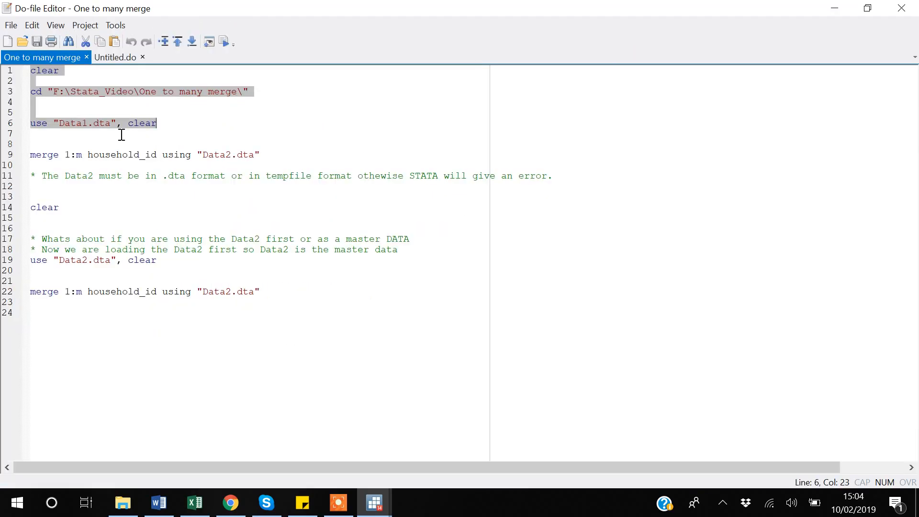
click(58, 145)
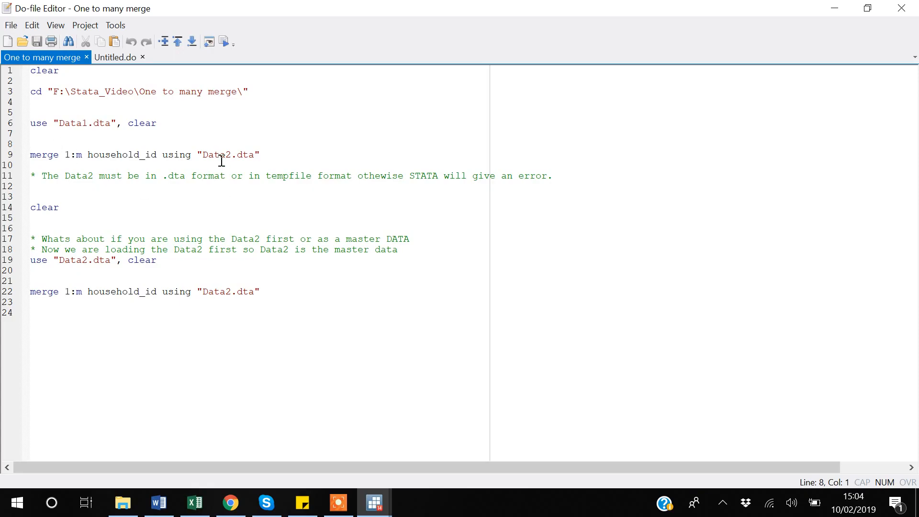
click(69, 158)
key(shift+Left)
click(71, 156)
key(BackSpace)
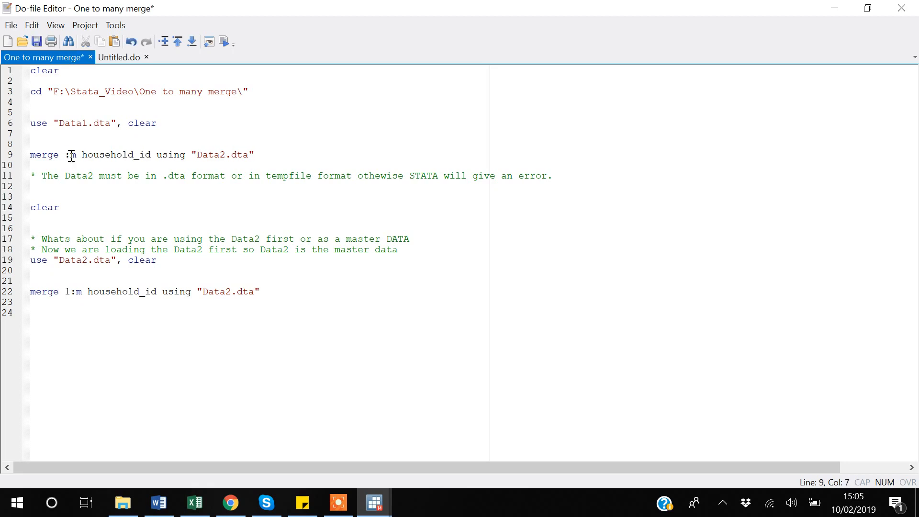
text(m)
key(Right)
key(Right)
key(BackSpace)
text(1)
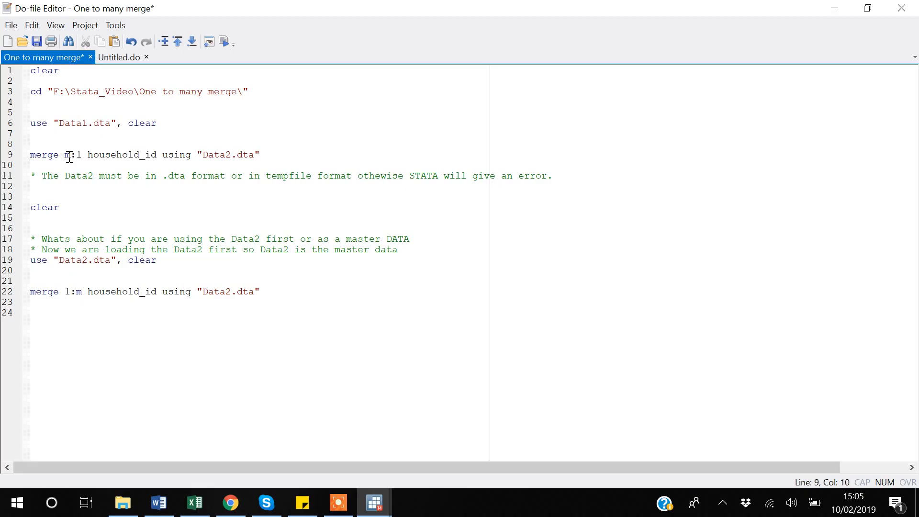
Step: Insert a blank line between the line 9 merge command and the comment about the .dta format
drag(71, 157, 66, 155)
click(40, 166)
key(Return)
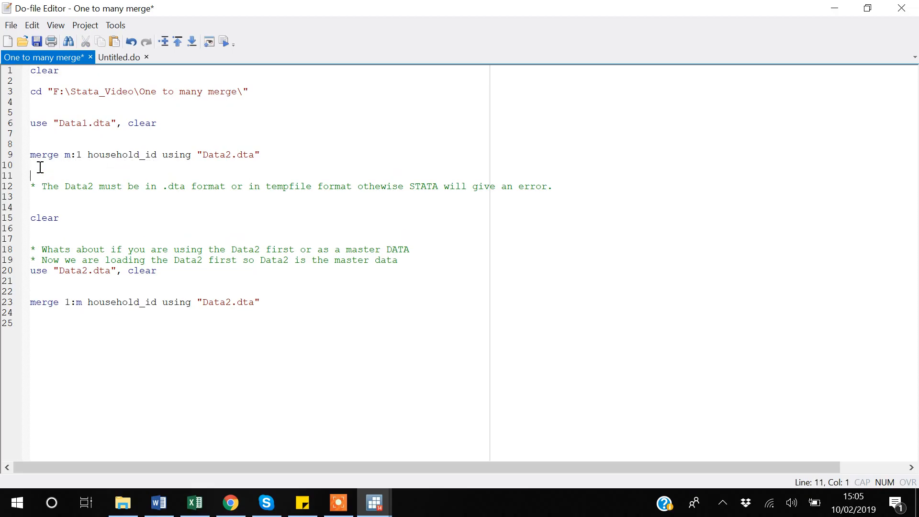
Step: Save the do-file and try to run it from the start through the m:1 merge on line 9
key(ctrl+shift+Home)
key(ctrl+s)
key(ctrl+d)
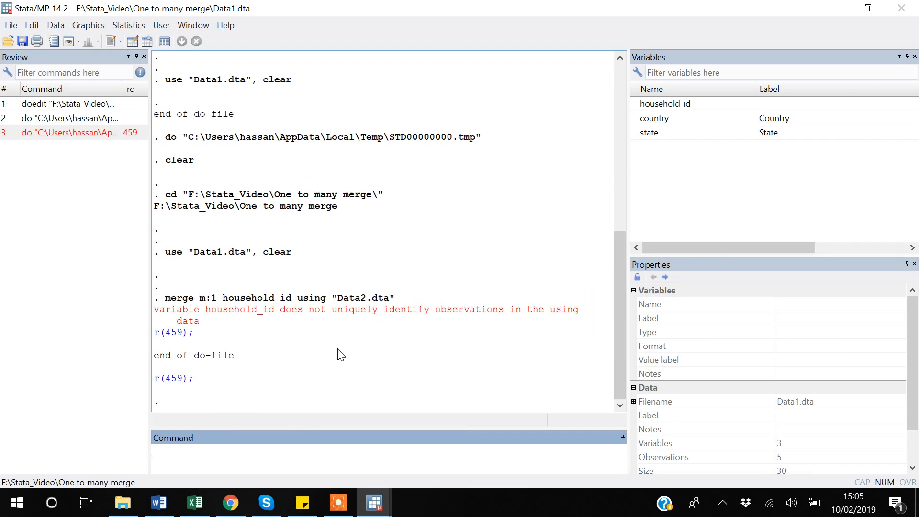
Step: Switch to Excel, highlight Data2's repeated household_id entries for household 1 in G3:G5, and return to Stata
click(195, 503)
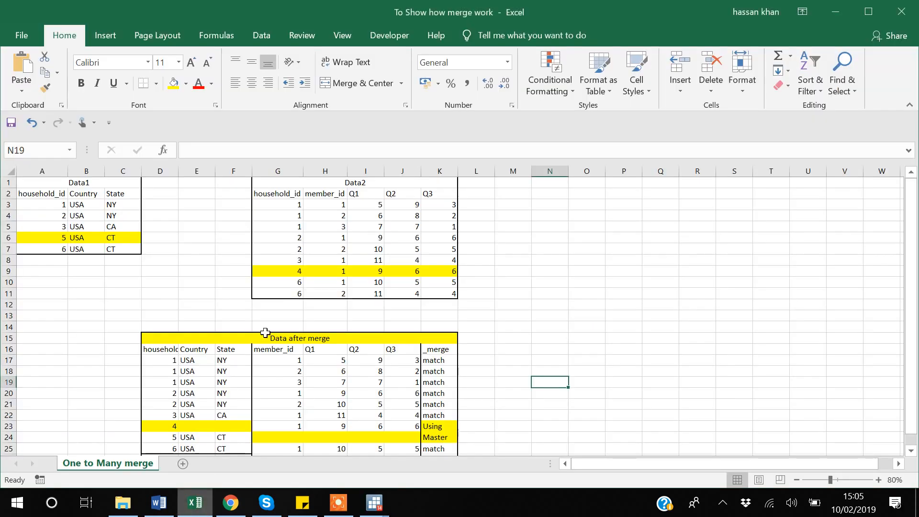
click(286, 205)
key(shift+Down)
key(shift+Down)
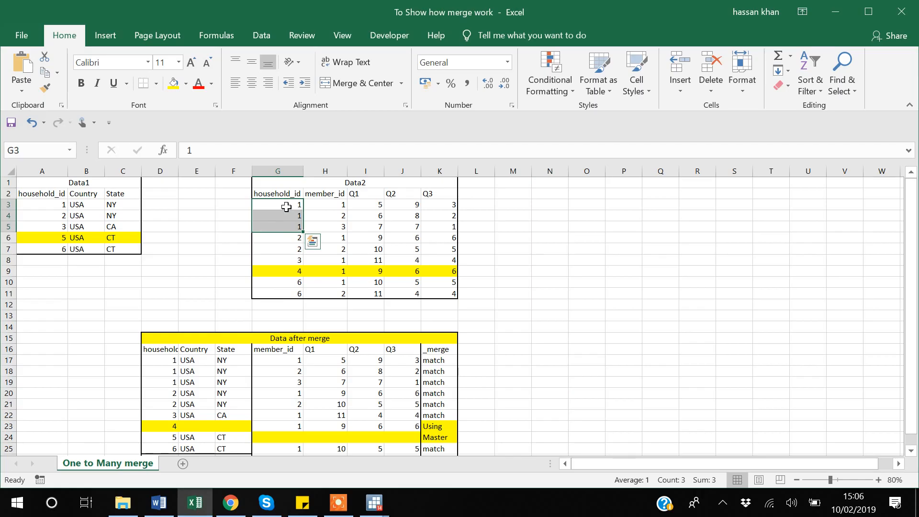
key(alt+Tab)
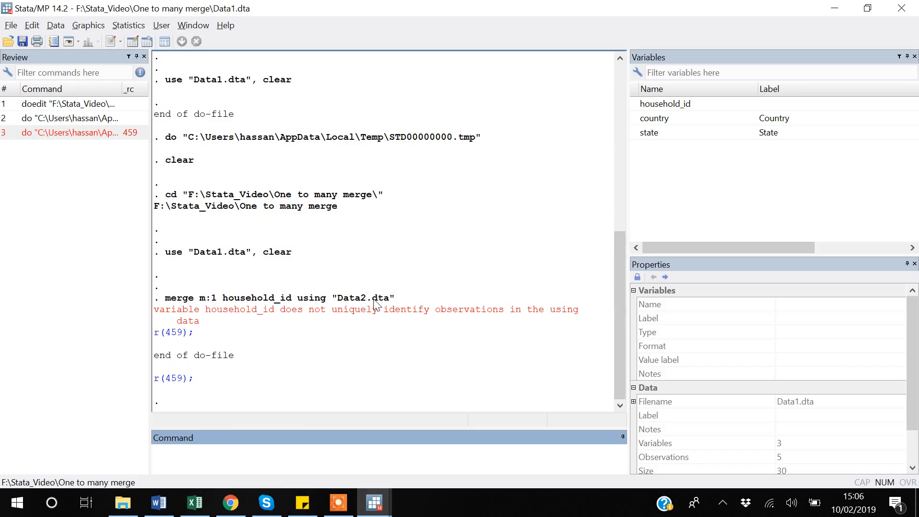
Step: Return to the do-file and change the merge type on line 9 to 1:m
key(alt+Tab)
key(alt+Tab)
mouse_move(378, 510)
click(417, 419)
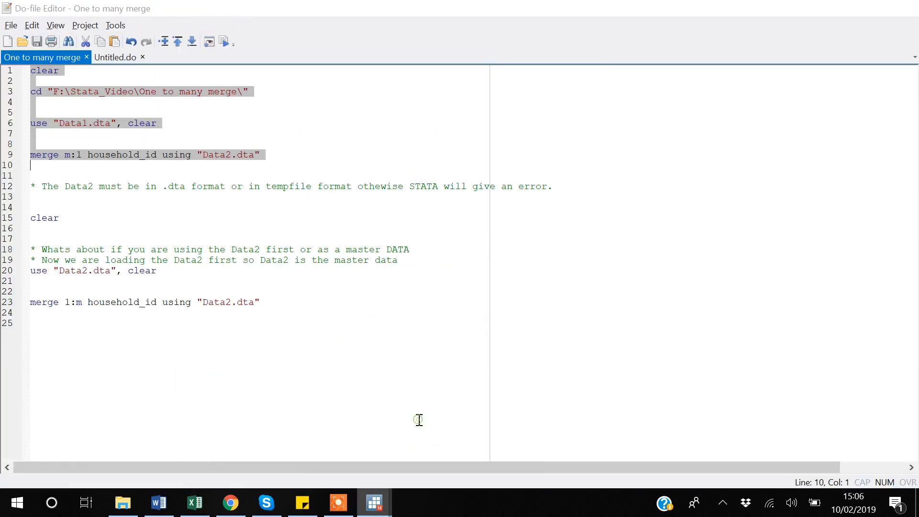
click(75, 156)
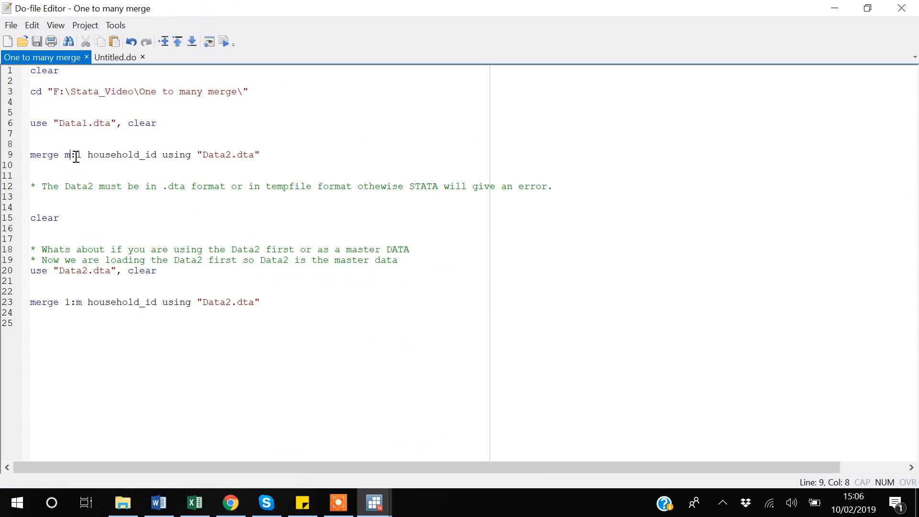
key(BackSpace)
text(1)
key(Right)
key(Right)
key(BackSpace)
text(m)
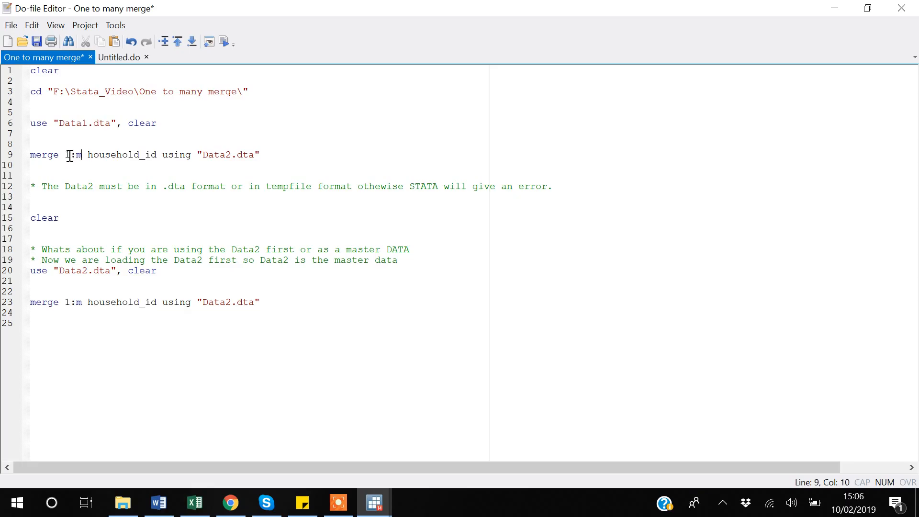
Step: Highlight the 1 and the m of the line 9 merge type, one after the other
key(Left)
key(Left)
key(shift+Left)
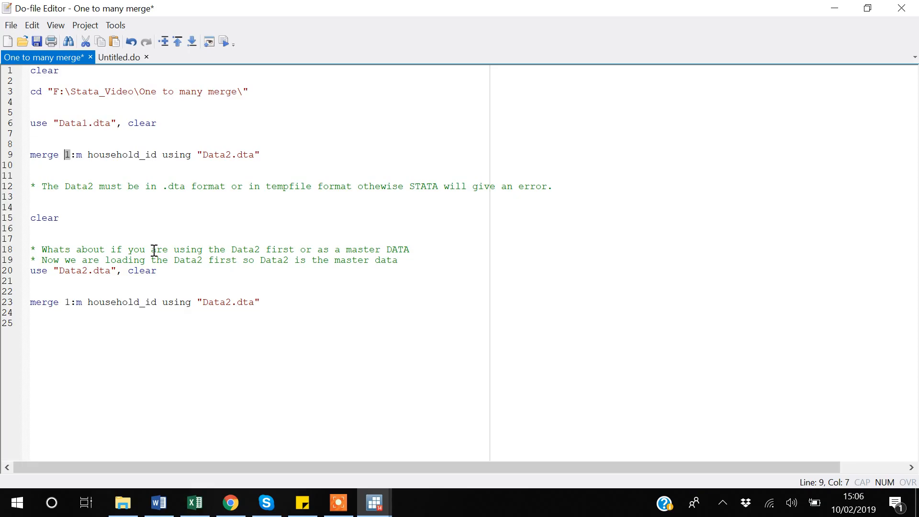
click(84, 155)
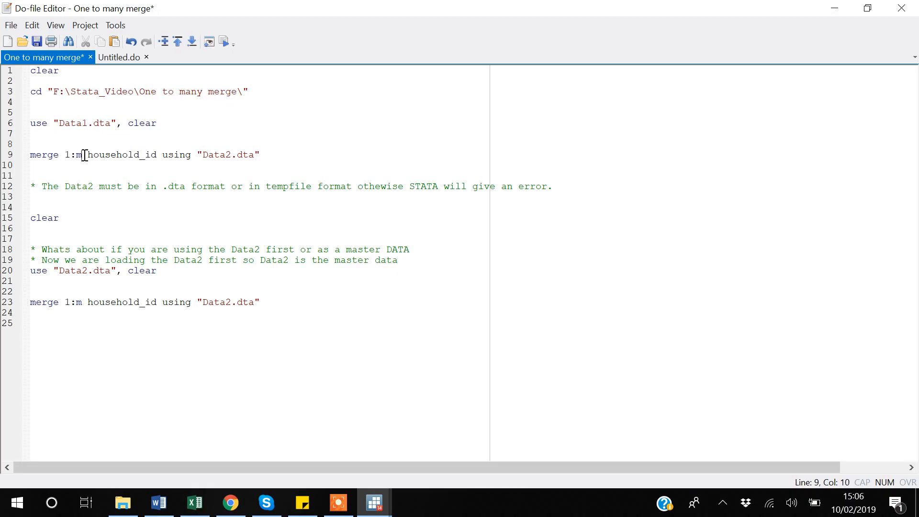
key(shift+Left)
Step: Insert a blank line below the line 9 merge command, save the do-file and run everything through the 1:m merge
key(Down)
key(Return)
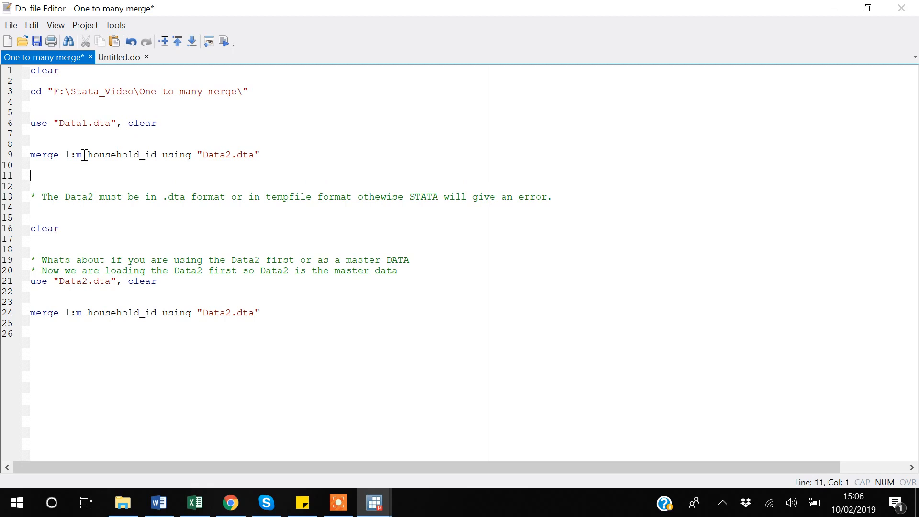
key(ctrl+s)
key(ctrl+shift+Home)
key(ctrl+d)
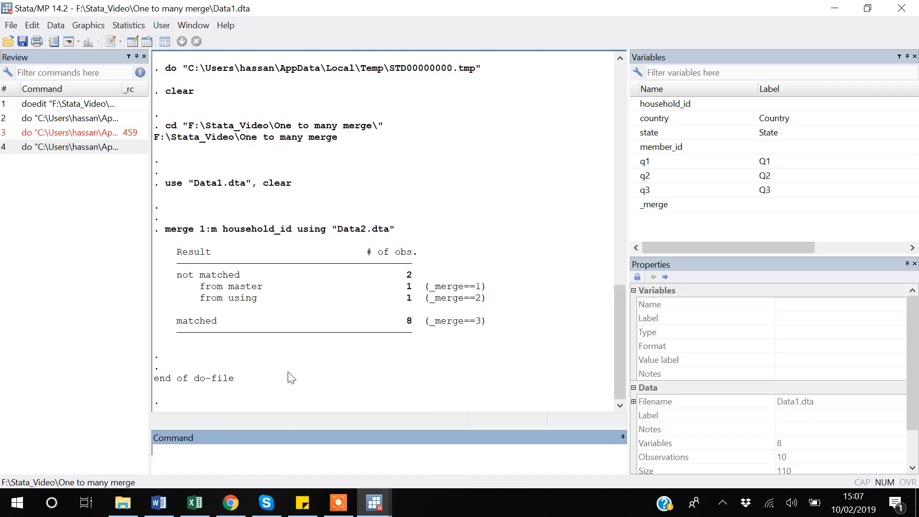
Step: Browse the merged dataset with br and examine the first observations, moving across the first row's variables
text(br)
key(Return)
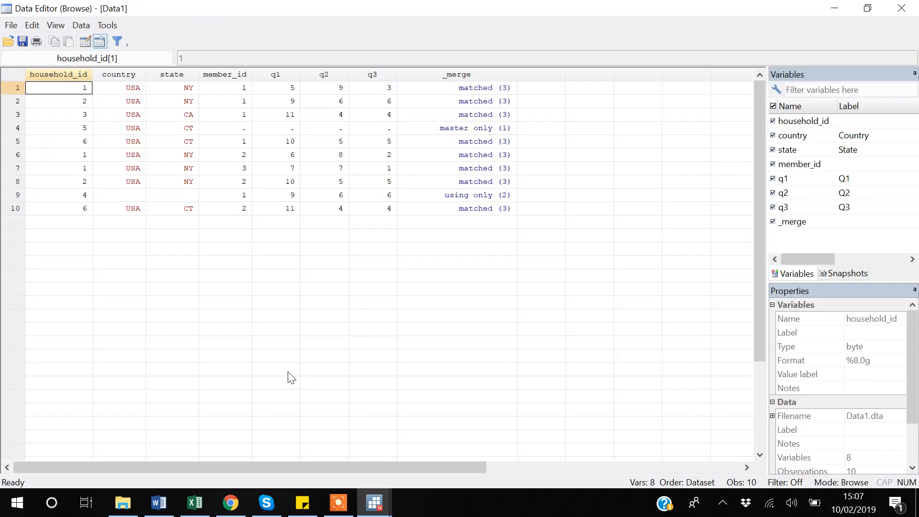
key(Down)
key(Down)
key(Down)
key(Down)
key(Up)
key(Up)
key(Up)
key(Up)
key(Right)
key(Right)
key(Right)
key(Right)
key(Right)
key(Right)
key(Right)
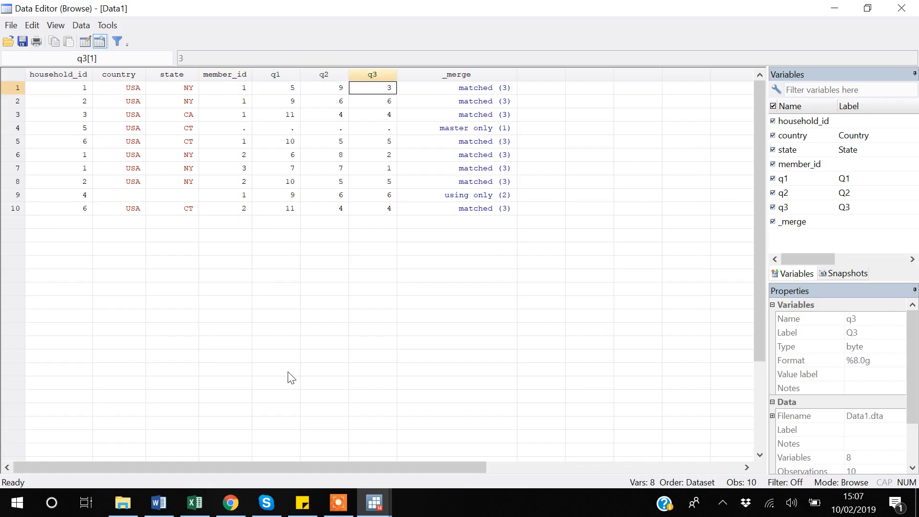
Step: Examine the fourth observation, household 5, from its _merge value back to its household_id
key(Down)
key(Down)
key(Down)
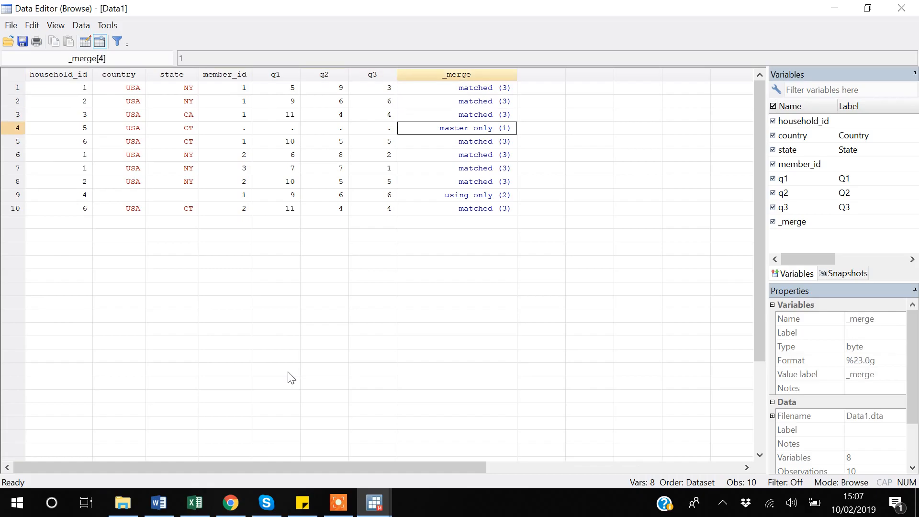
key(Left)
key(Left)
key(Left)
key(Left)
key(Right)
key(Right)
key(Left)
key(Left)
key(Left)
key(Left)
key(Left)
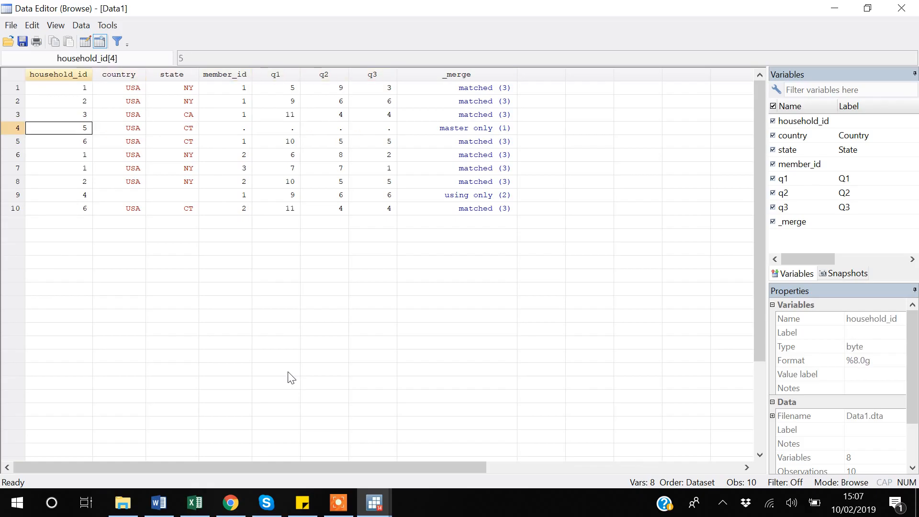
Step: Switch to Excel and compare household 5 in the Data after merge table, moving along row 24 to its _merge cell
click(193, 507)
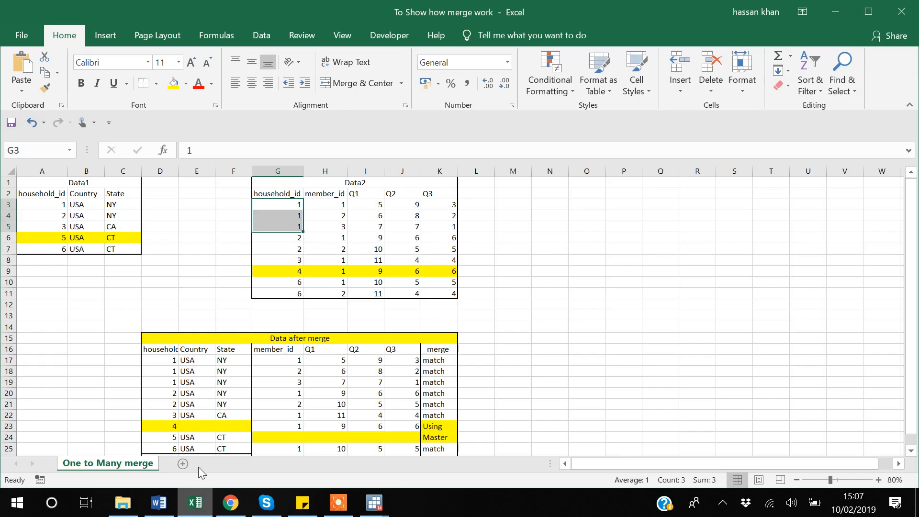
click(171, 439)
key(Right)
key(Right)
key(Right)
key(Right)
key(Right)
key(Right)
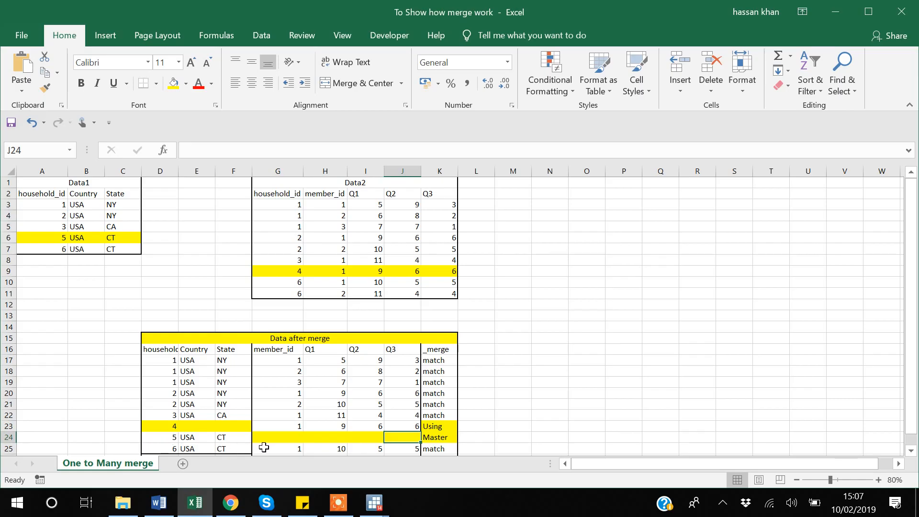
key(Right)
Step: Return to Stata's data browser and review household 5's variables again across the fourth observation
key(alt+Tab)
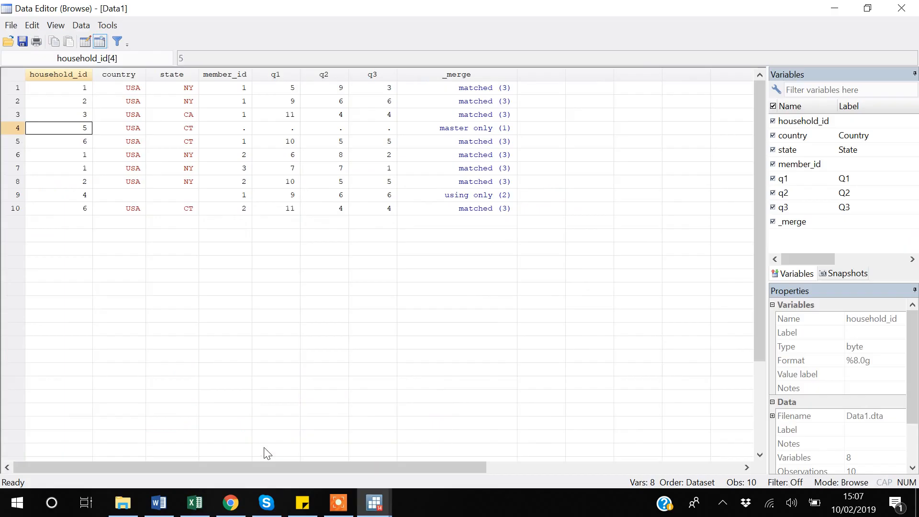
key(Right)
key(Right)
key(Right)
key(Right)
key(Right)
key(Right)
key(Right)
key(Right)
key(Left)
key(Left)
key(Left)
key(Left)
key(Left)
key(Left)
key(Left)
key(Left)
key(Right)
key(Right)
key(Right)
key(Right)
key(Right)
key(Right)
key(Right)
Step: Examine the ninth observation, household 4, starting from _merge, and highlight its member_id, q1 and q2 values
key(Down)
key(Down)
key(Down)
key(Down)
key(Down)
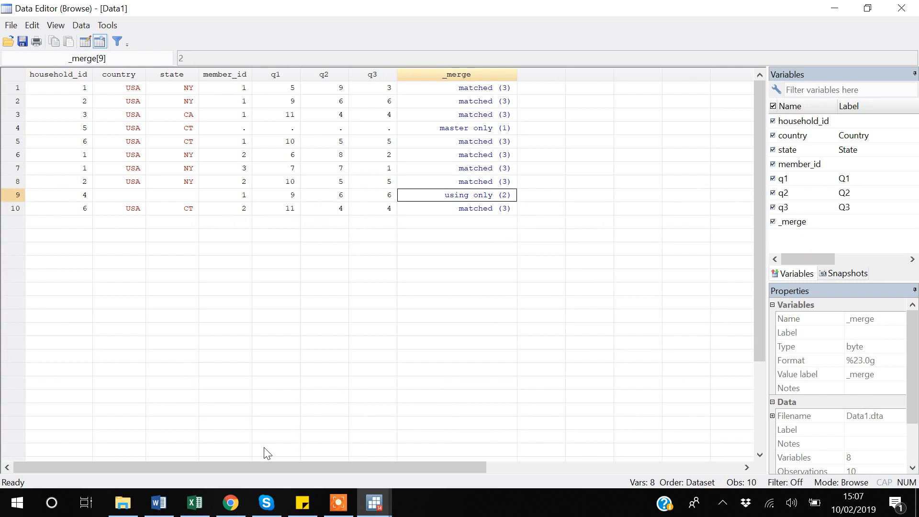
key(Left)
key(Left)
key(Left)
key(Left)
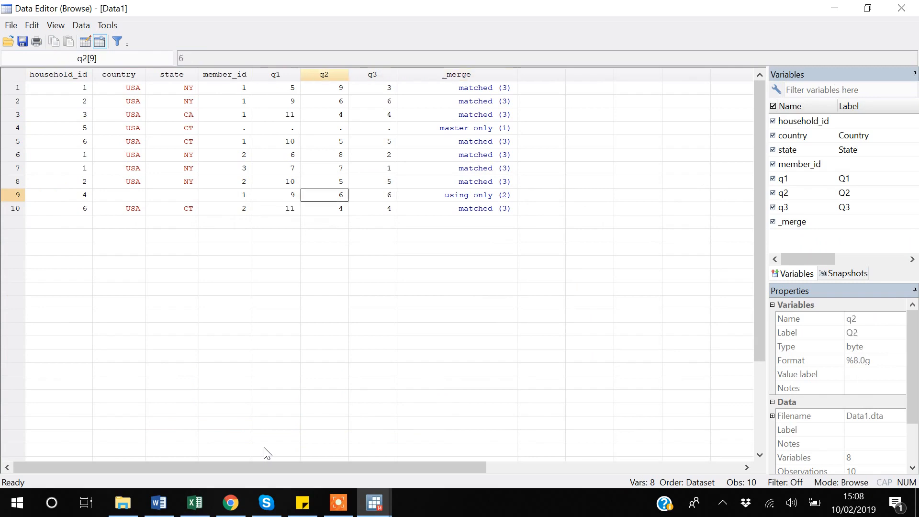
key(shift+Right)
key(shift+Right)
key(shift+Right)
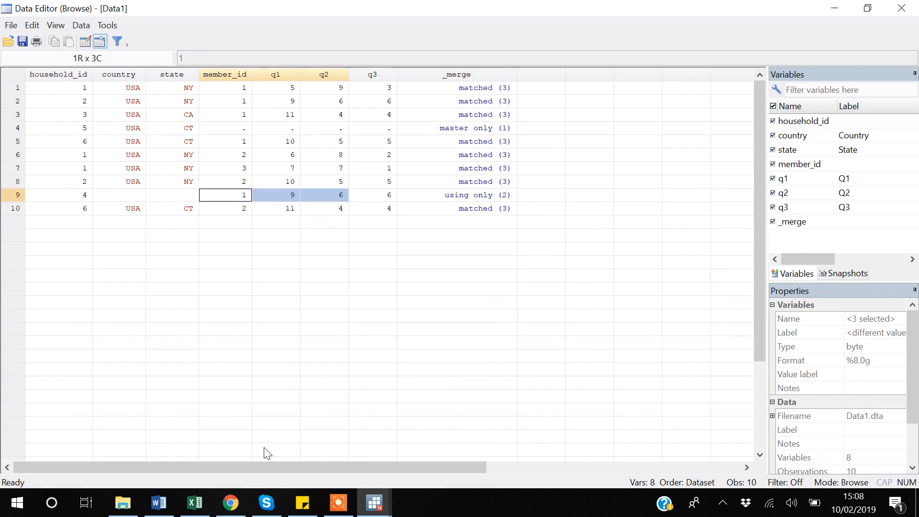
Step: Compare household 4's country and state cells with its member_id and question values in the ninth observation
key(Left)
key(Left)
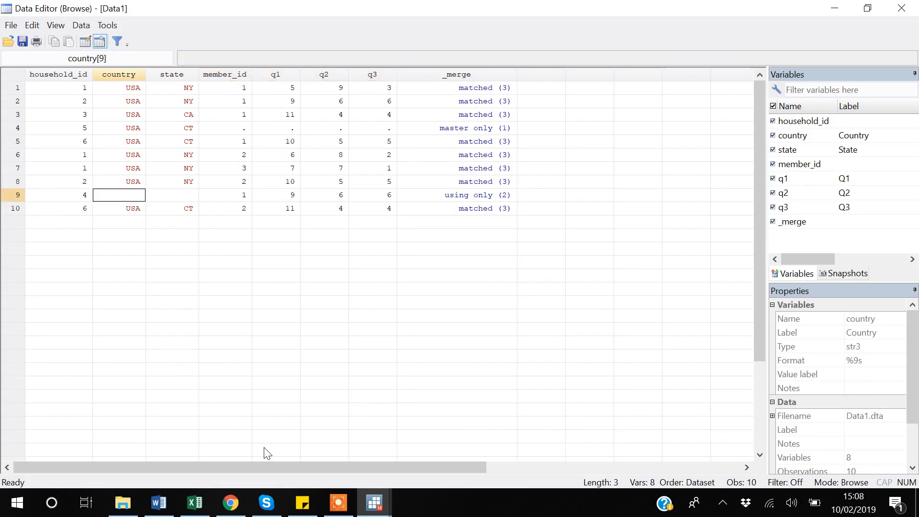
key(Right)
key(Right)
key(Left)
key(Left)
key(Right)
key(Right)
key(Right)
key(Right)
key(Right)
key(Right)
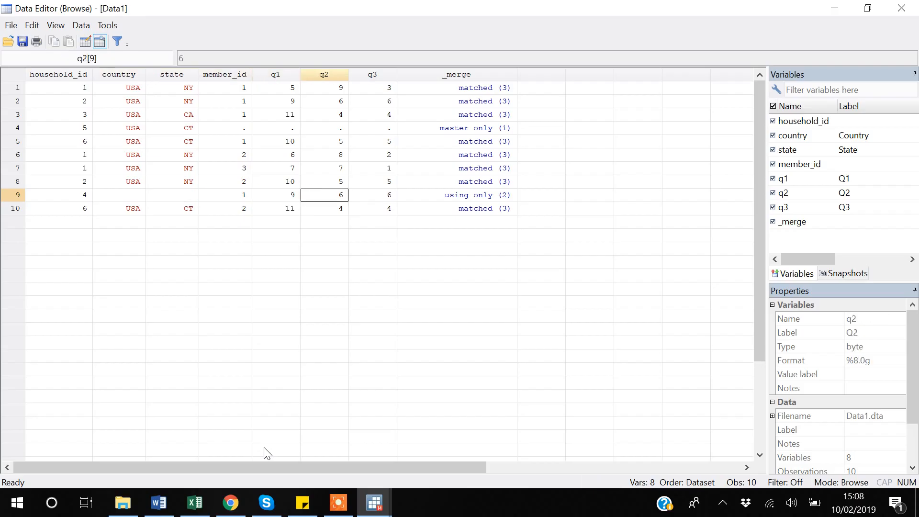
key(Right)
key(Left)
Step: Switch to Excel and check household 4 in the Data after merge table, moving along row 23 from its _merge cell
key(alt+Tab)
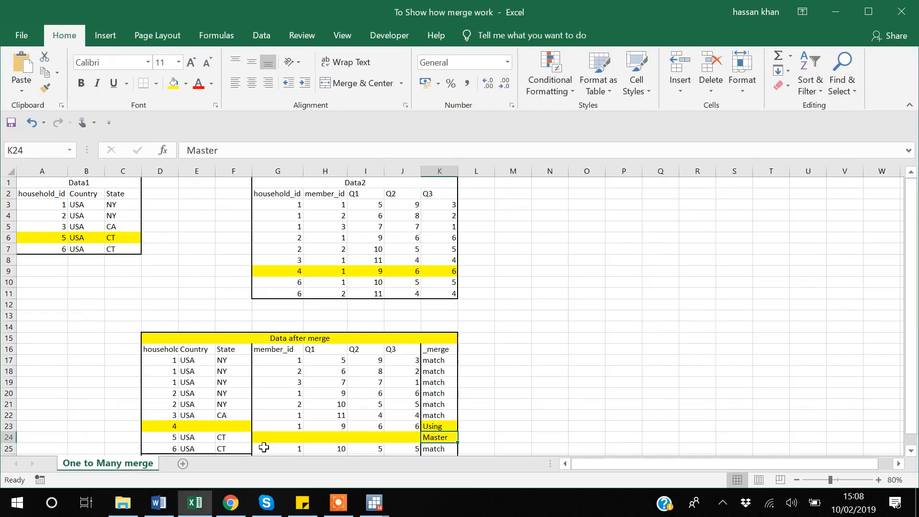
click(439, 426)
key(Left)
key(Left)
key(Left)
key(Left)
key(Left)
key(Left)
key(Left)
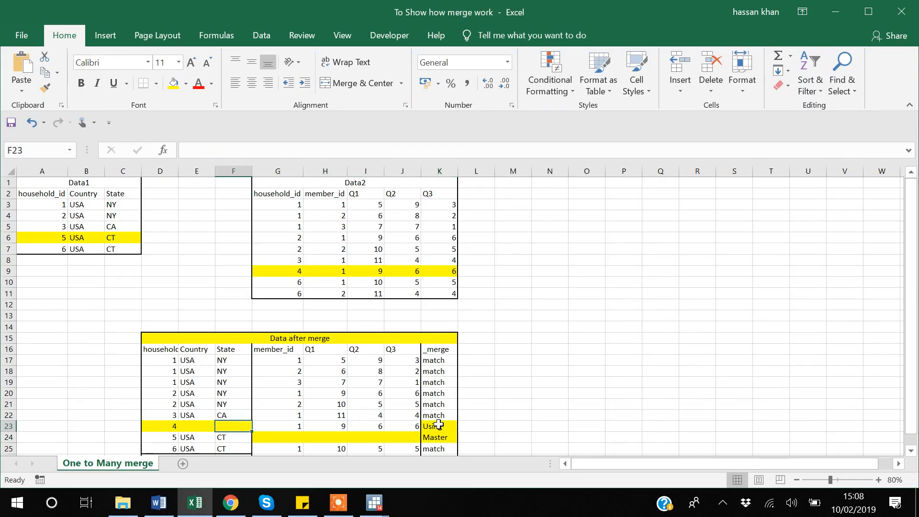
key(Right)
key(Right)
key(Right)
key(Right)
key(Right)
key(Right)
key(Right)
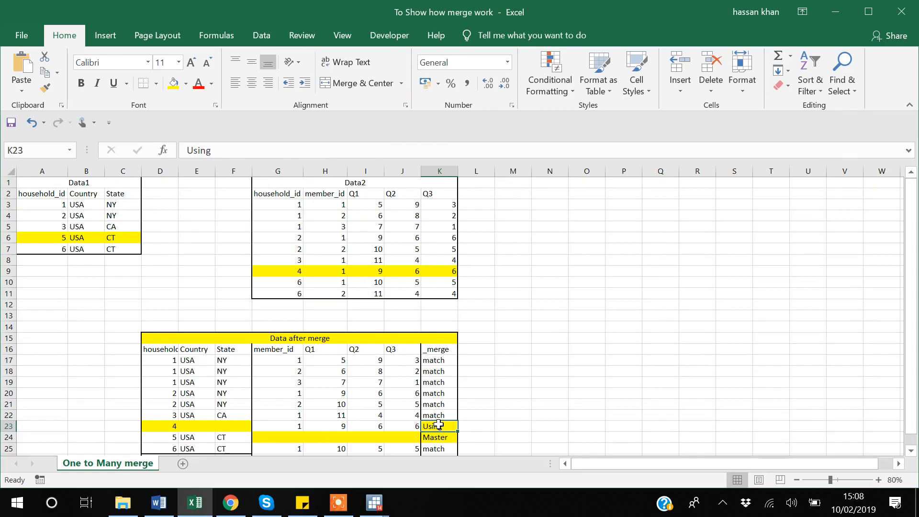
Step: Return to Stata, close the data browser, view the merged dataset once more with br, and close it again
key(alt+Tab)
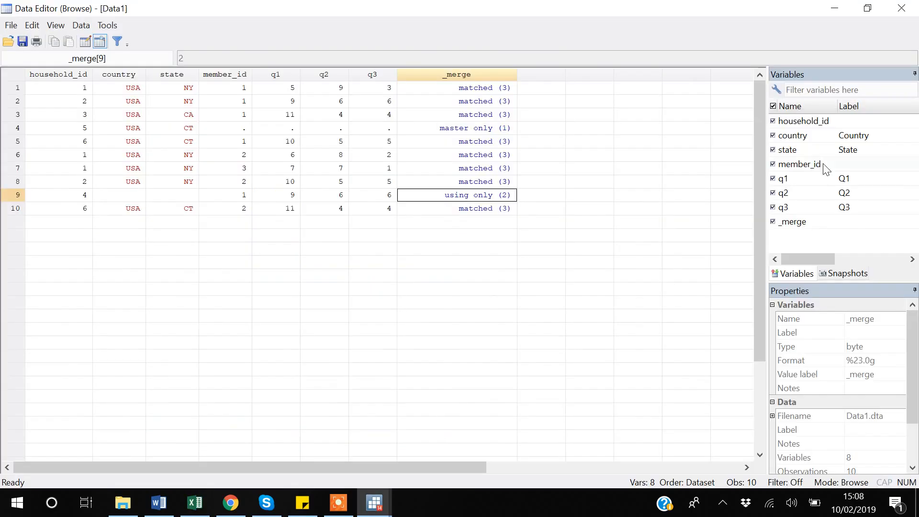
click(911, 13)
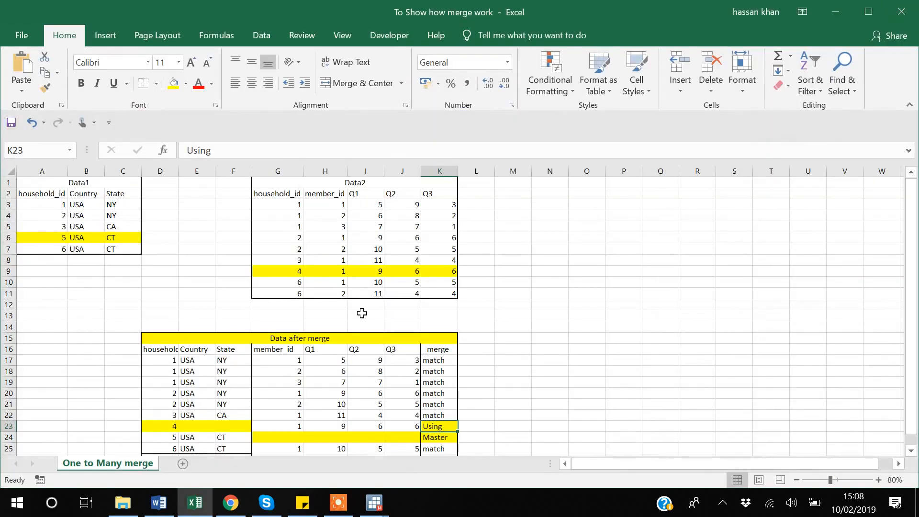
mouse_move(375, 502)
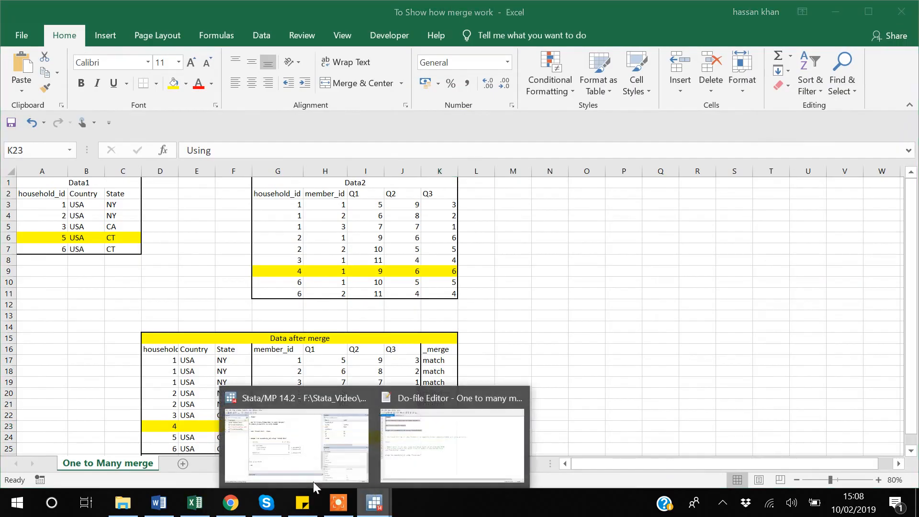
click(284, 450)
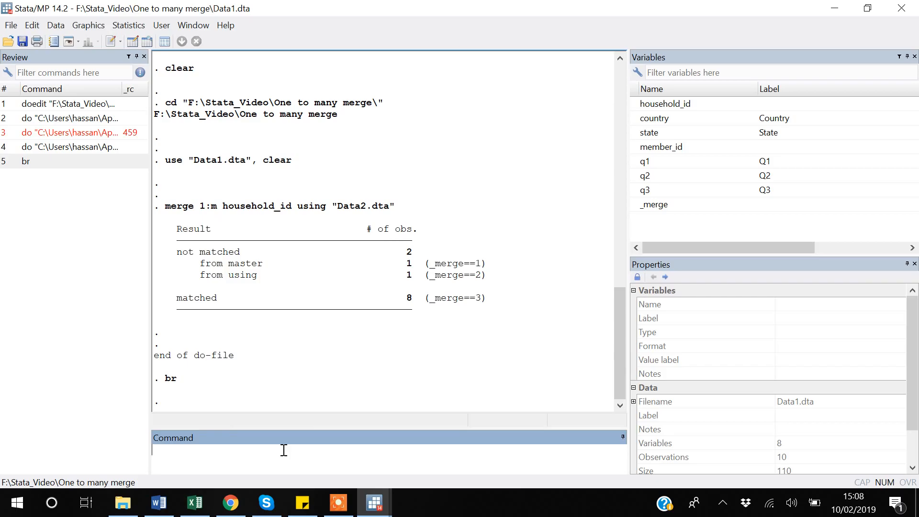
text(br)
key(Return)
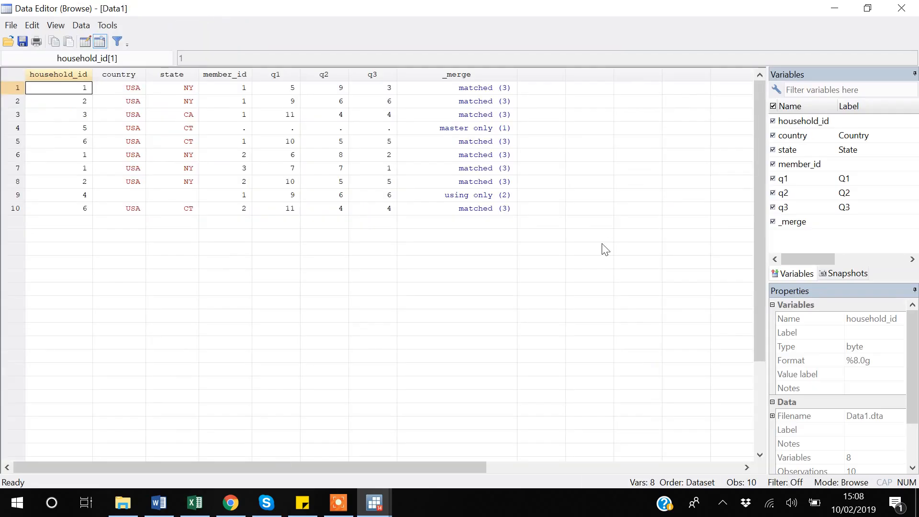
click(902, 8)
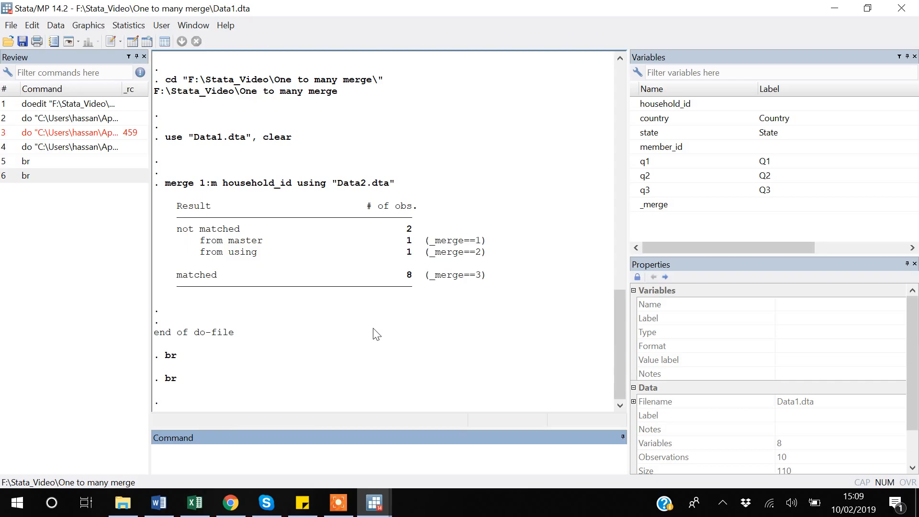
Step: Run a duplicates report on household_id and member_id for the merged dataset
text(duplicates report)
drag(257, 450, 148, 450)
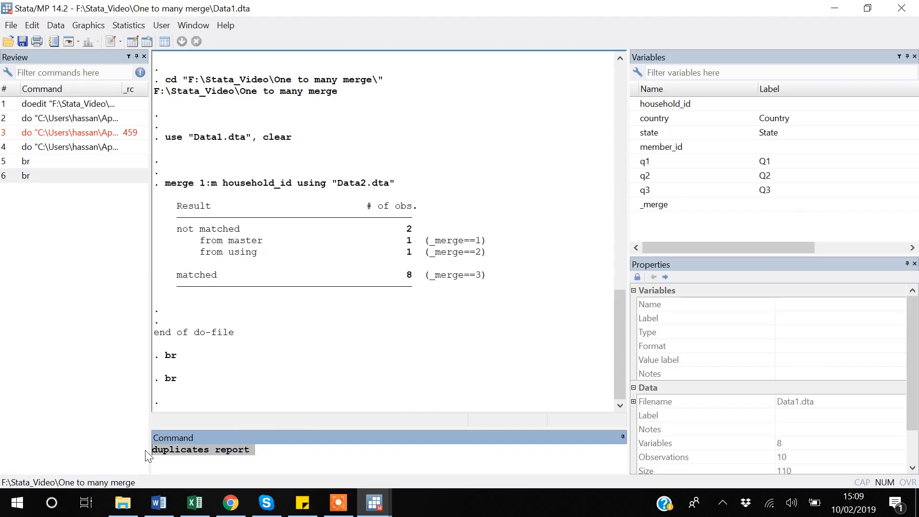
click(287, 450)
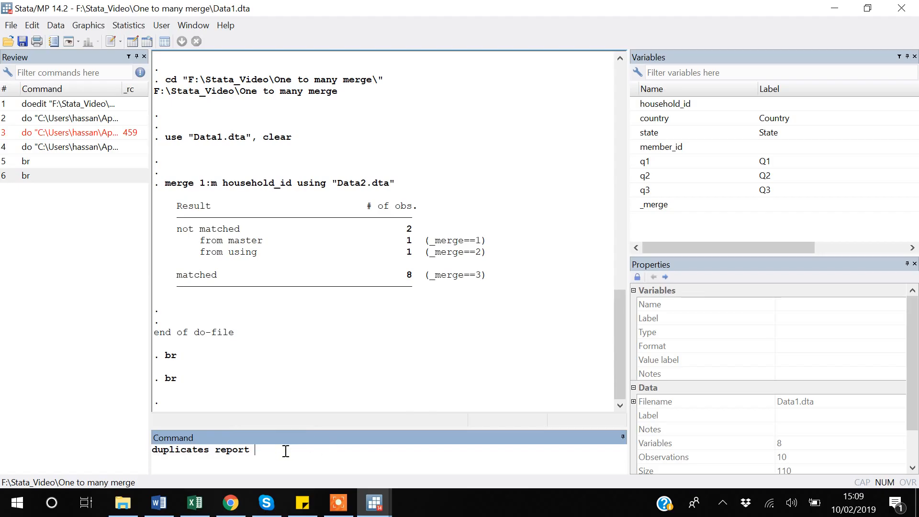
double_click(638, 105)
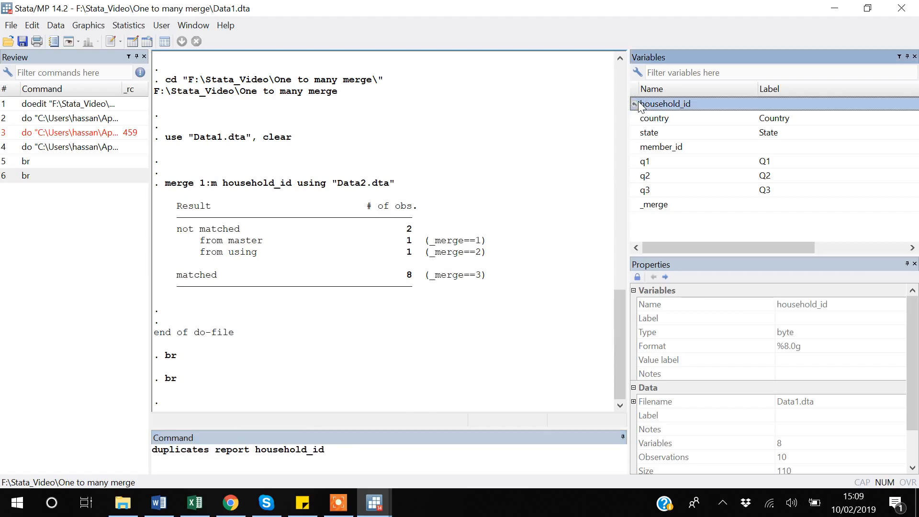
double_click(636, 148)
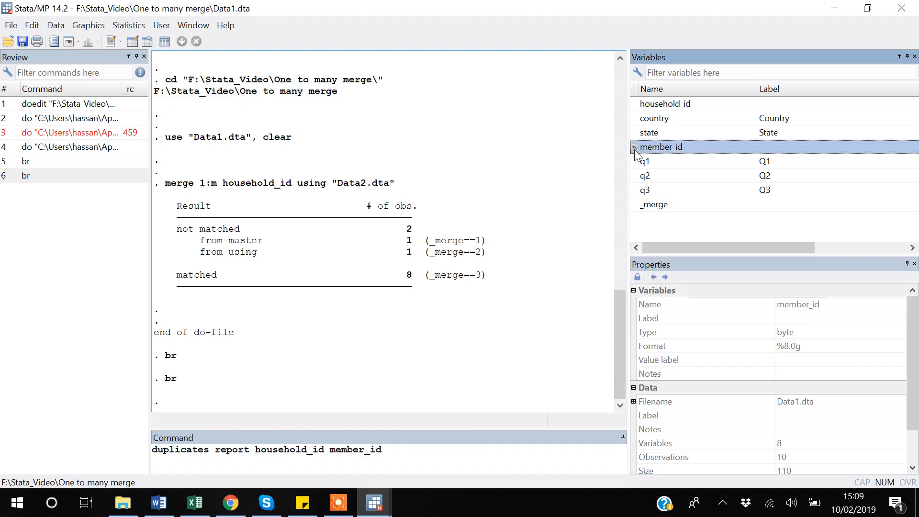
click(415, 452)
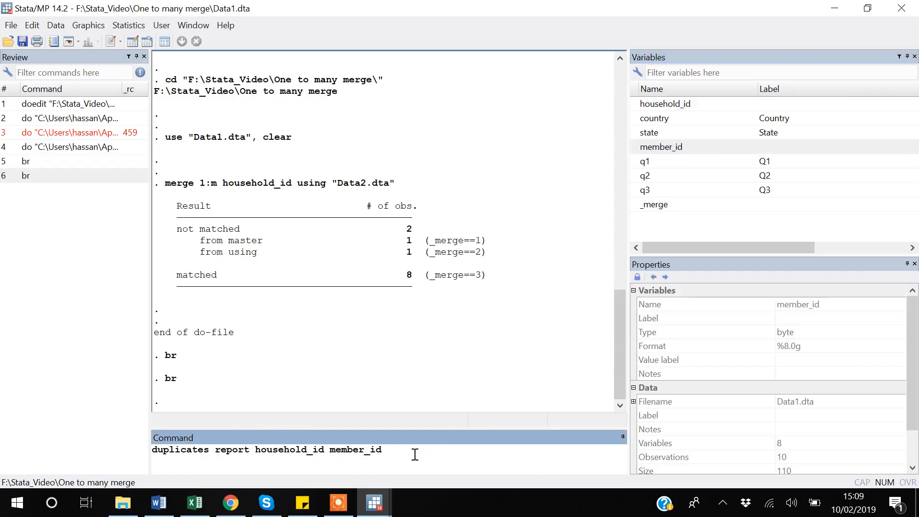
key(Return)
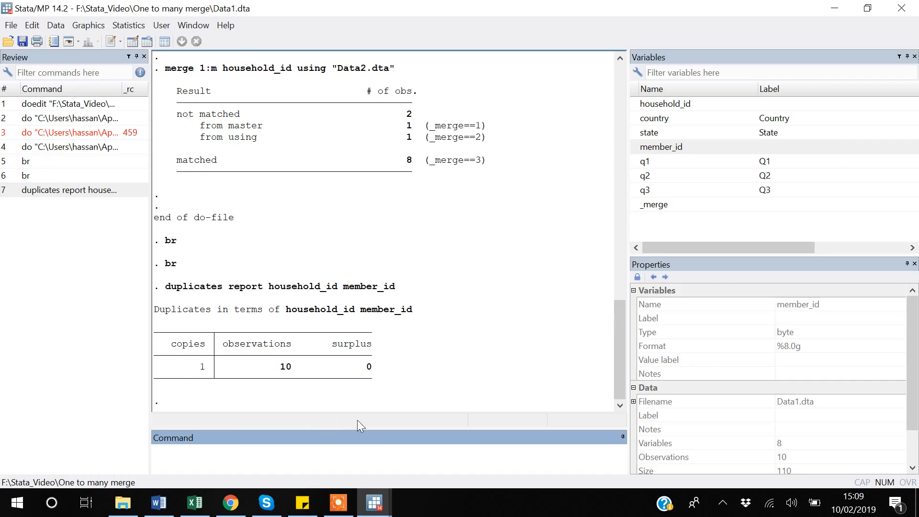
Step: Examine the surplus and copies values in the duplicates report, then check the merge tables in Excel and return to Stata
double_click(367, 367)
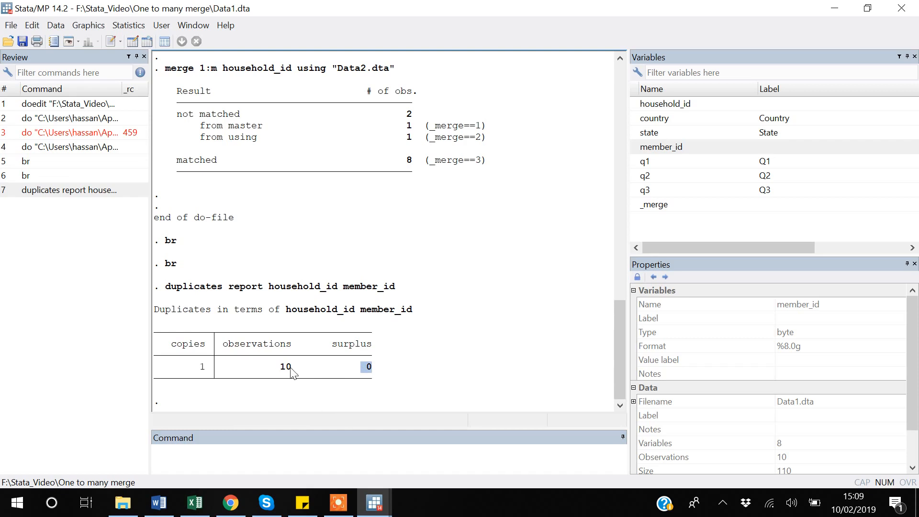
drag(205, 369, 196, 372)
key(alt+Tab)
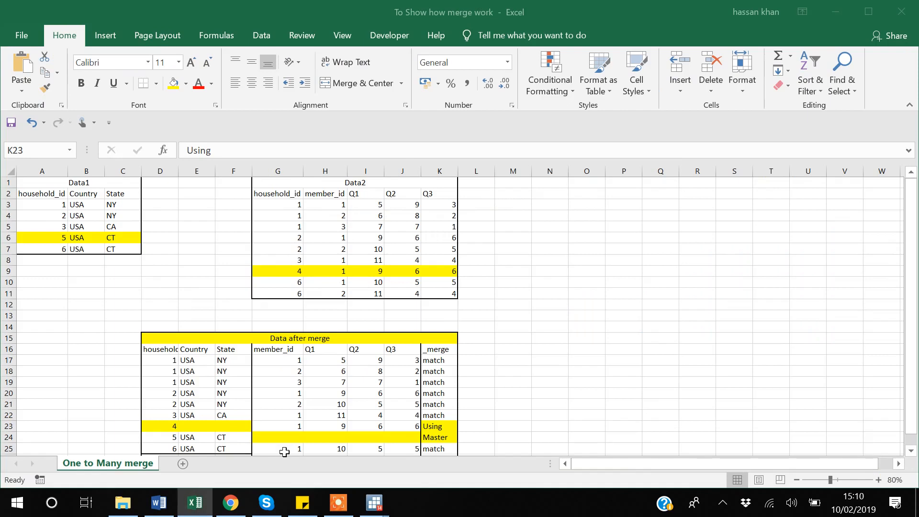
key(alt+Tab)
Step: In the One to many merge do-file, add a blank line above the first merge command and run only the lines up to loading Data1.dta
mouse_move(373, 506)
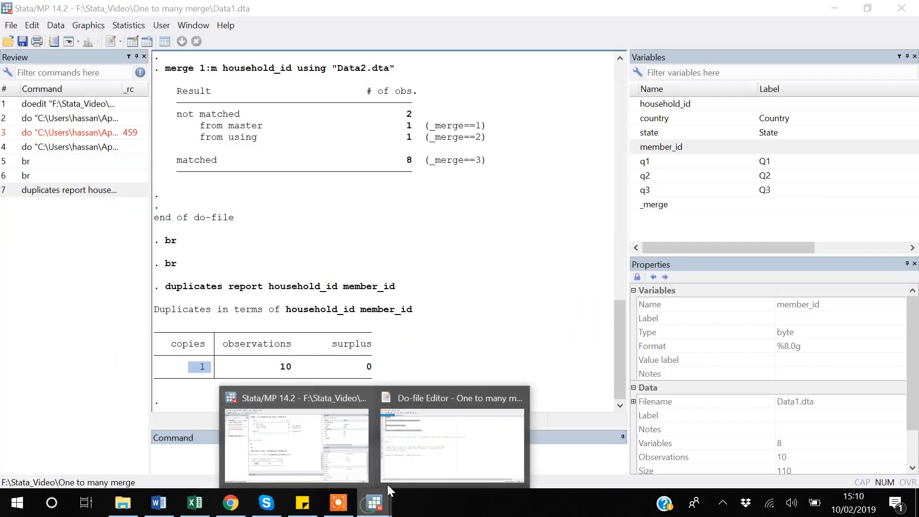
click(396, 473)
click(42, 143)
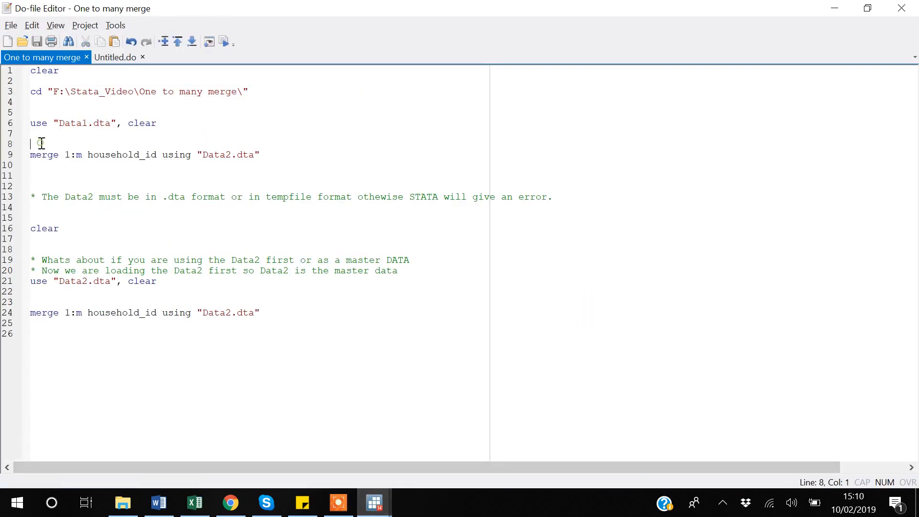
key(Return)
key(Up)
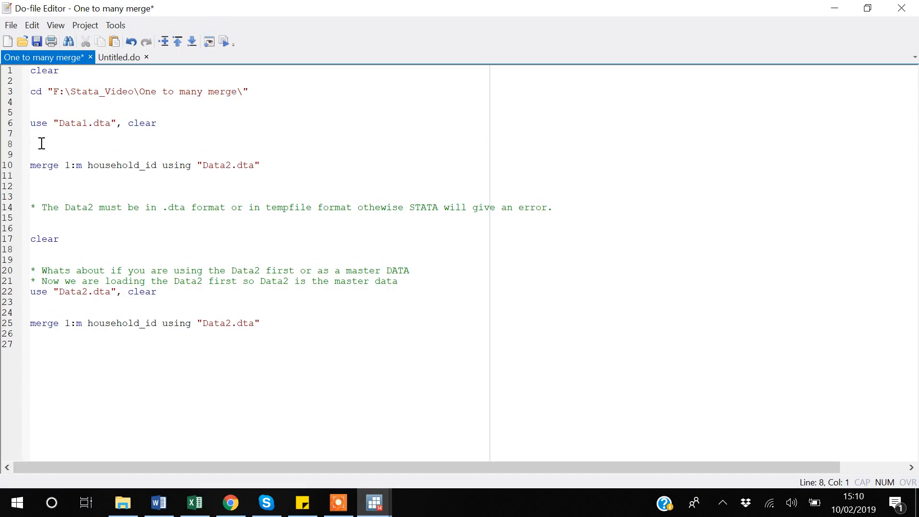
key(ctrl+shift+Home)
key(shift+Up)
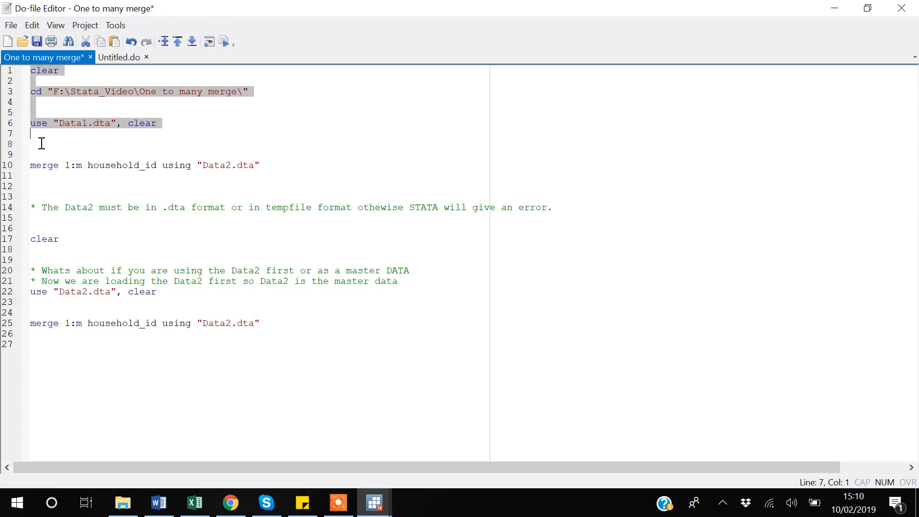
key(ctrl+d)
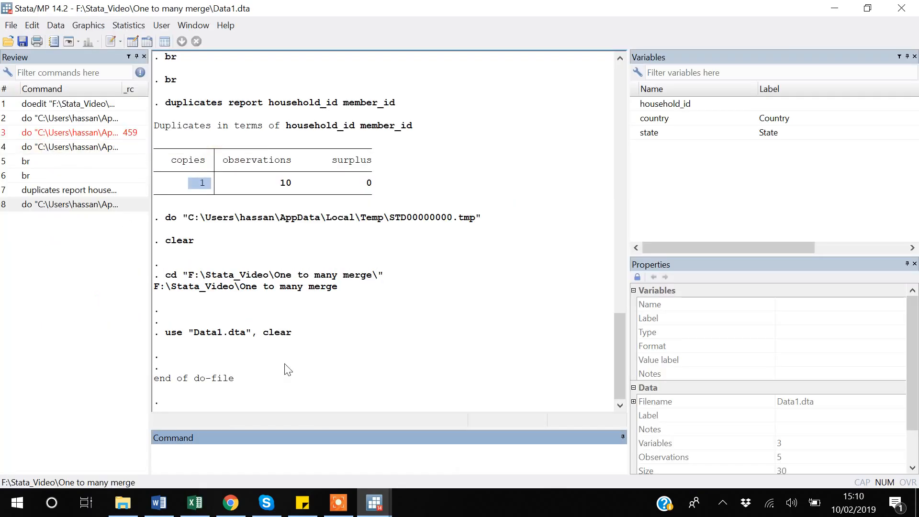
Step: Reuse the earlier duplicates report command without member_id to check only household_id in Data1
click(54, 190)
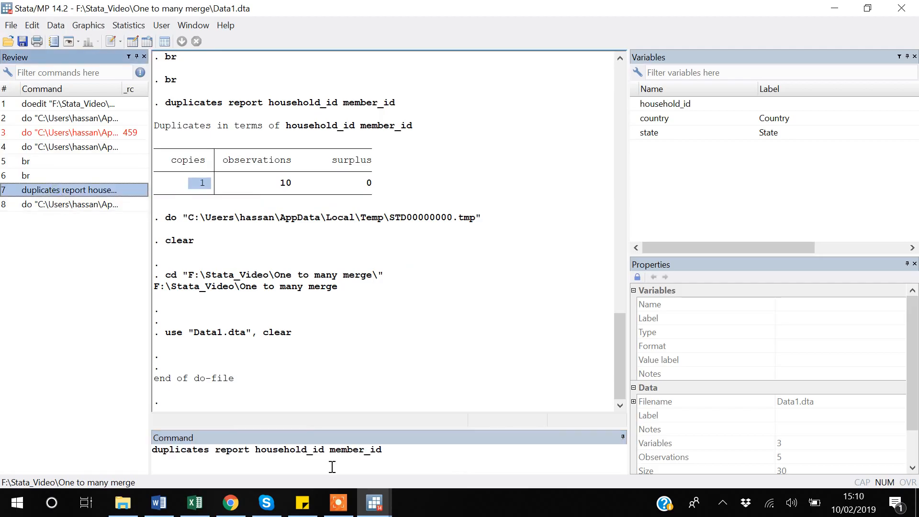
click(389, 451)
key(BackSpace)
key(BackSpace)
key(BackSpace)
key(BackSpace)
key(BackSpace)
key(BackSpace)
key(BackSpace)
key(BackSpace)
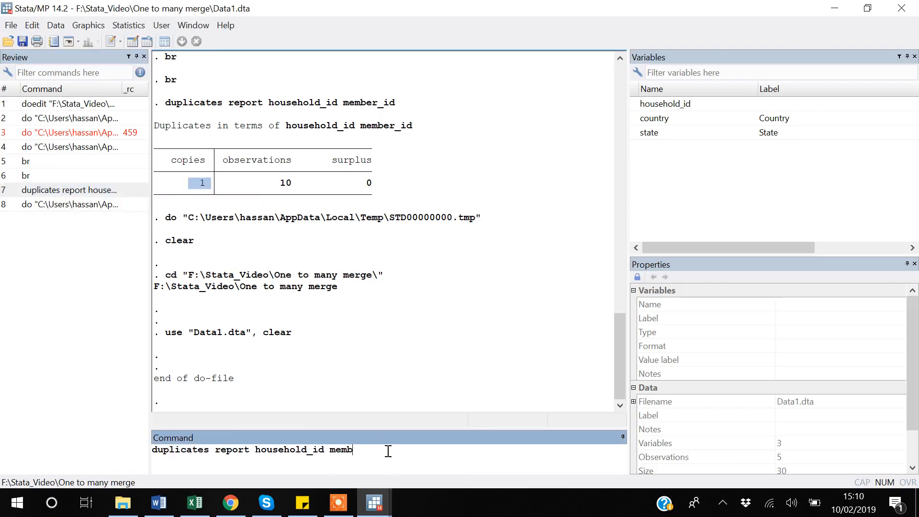
key(BackSpace)
key(BackSpace)
key(Return)
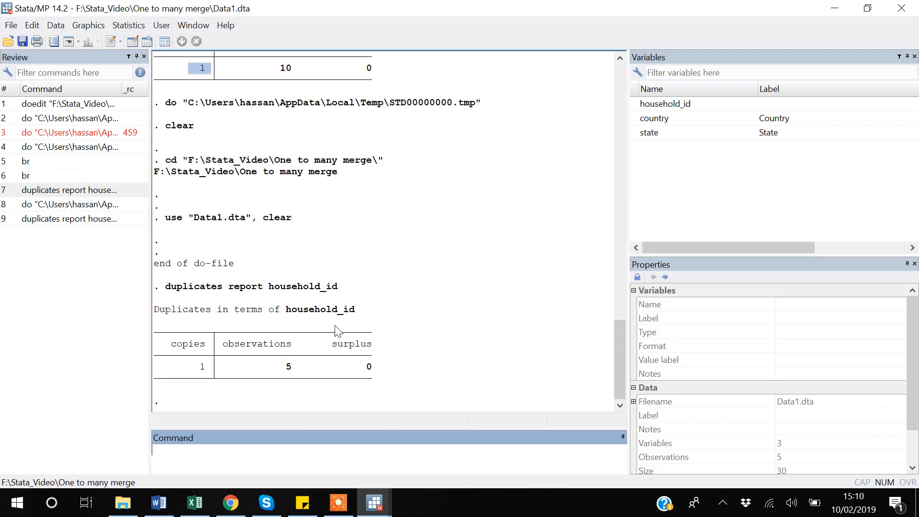
Step: Switch to File Explorer and open Data2 from the One to many merge folder in a second Stata window
key(alt+Tab)
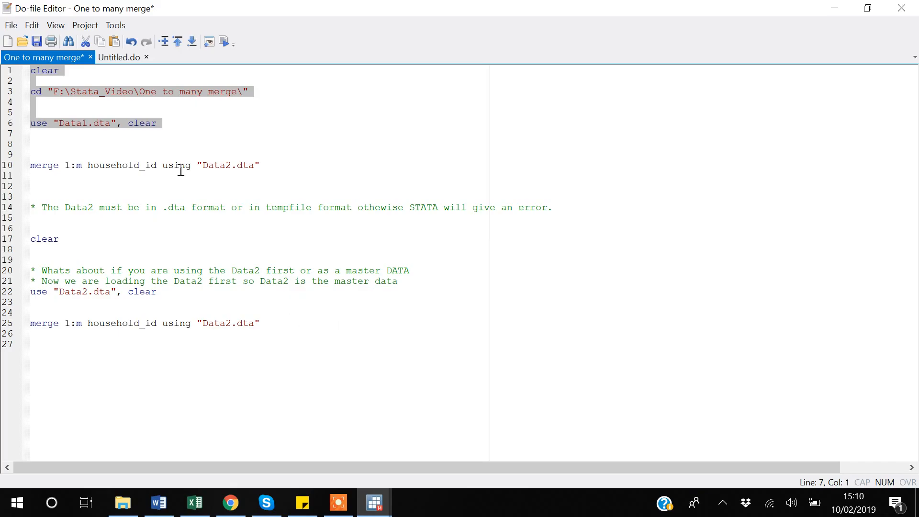
key(alt+Tab)
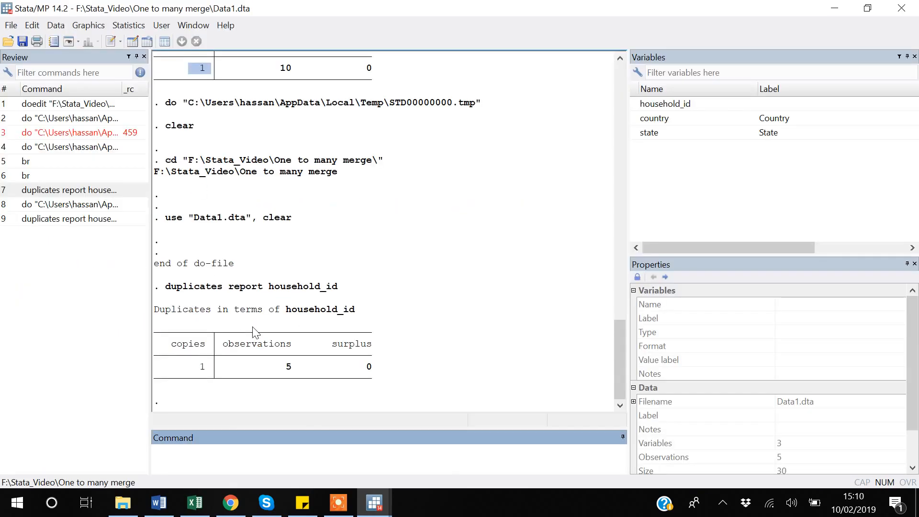
click(123, 502)
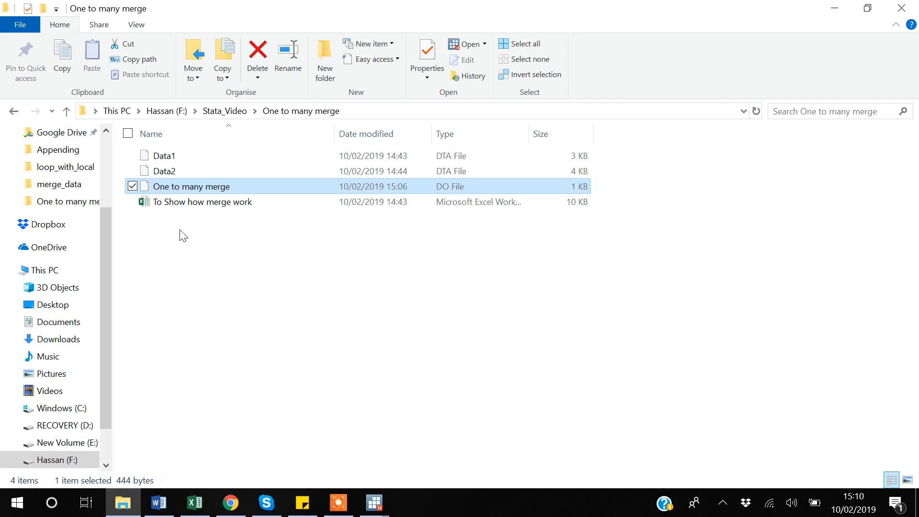
click(176, 172)
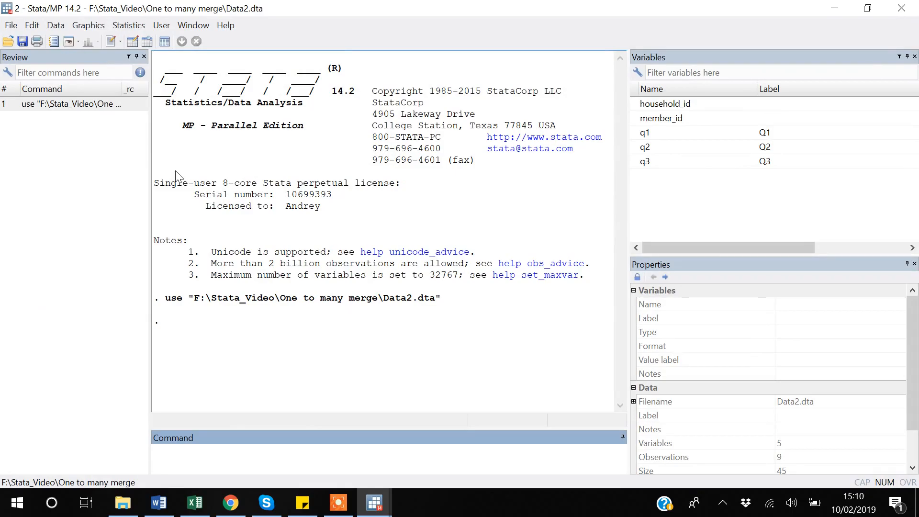
Step: Run a duplicates report on household_id for Data2 in the second Stata window
text(duplicates report)
double_click(634, 109)
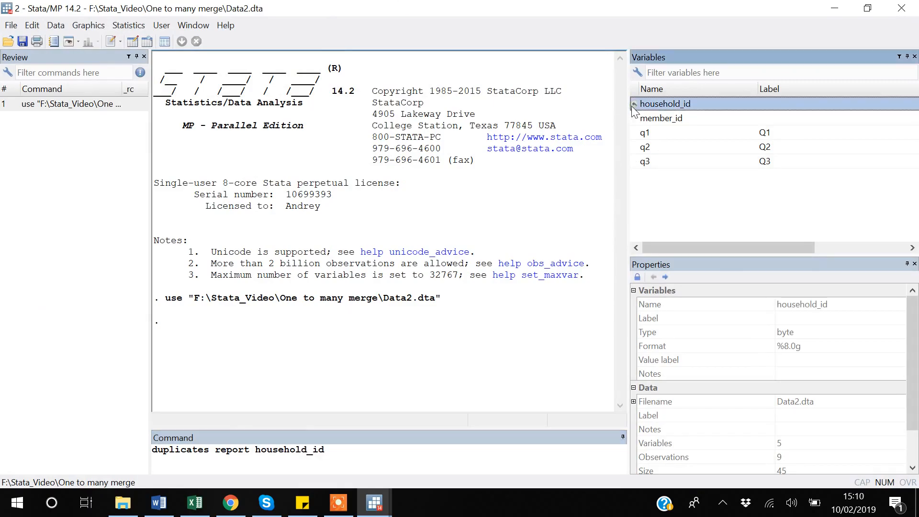
key(Return)
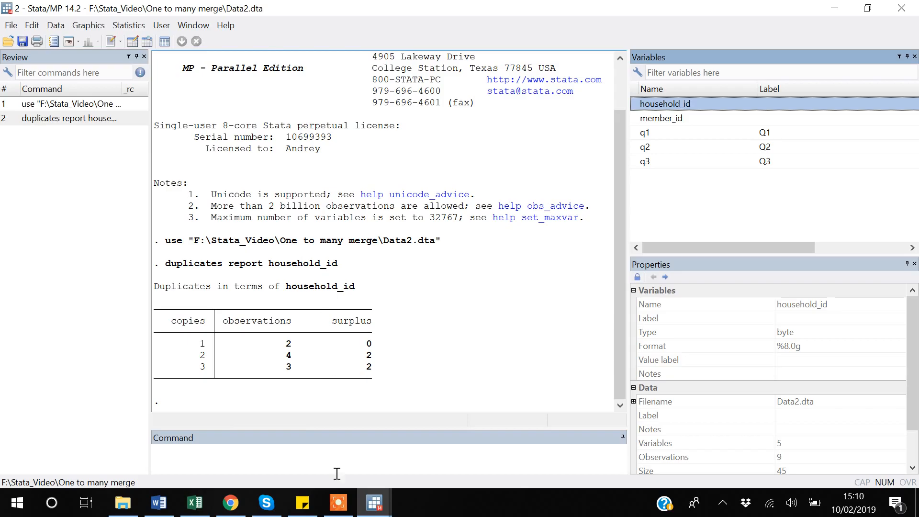
Step: Clear Data2 from memory in the second Stata window and close that window
click(371, 505)
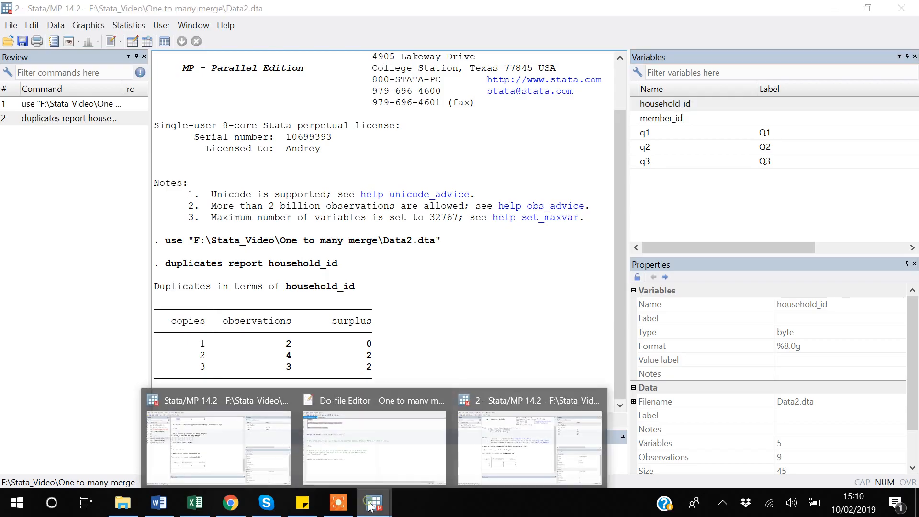
click(541, 457)
text(clear)
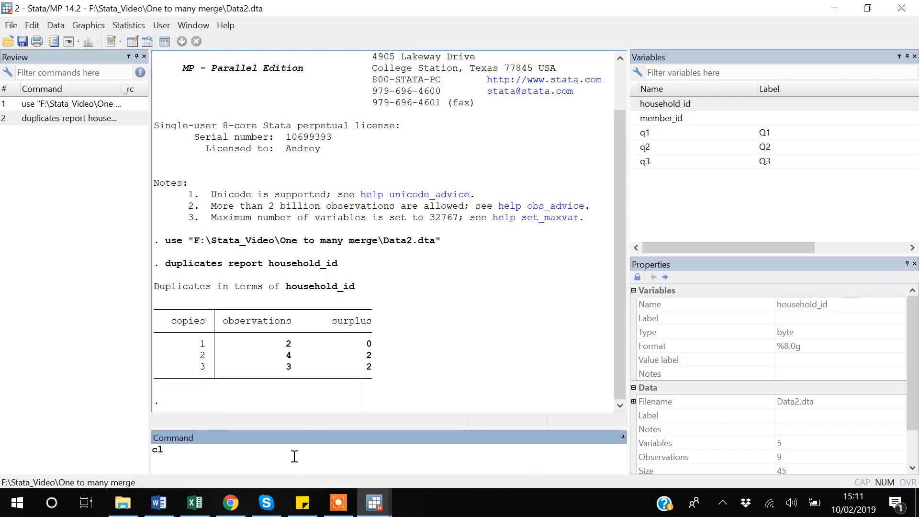
key(Return)
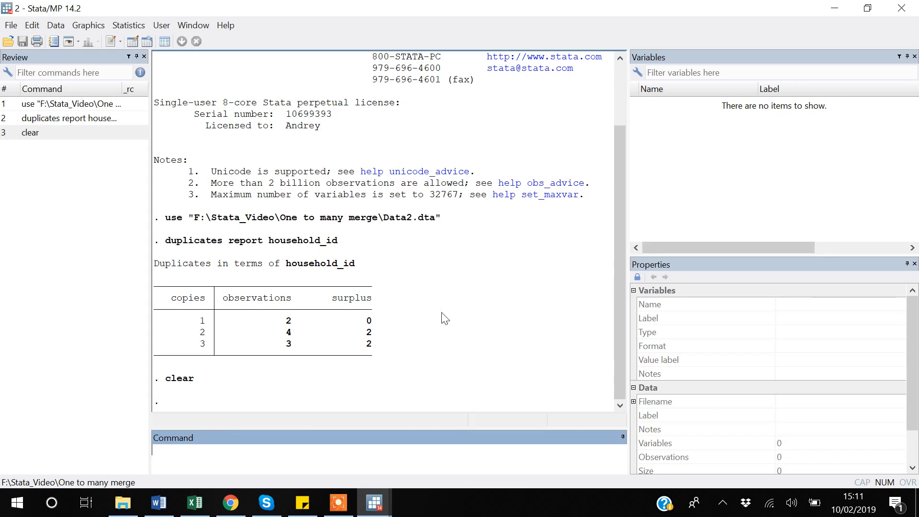
click(898, 10)
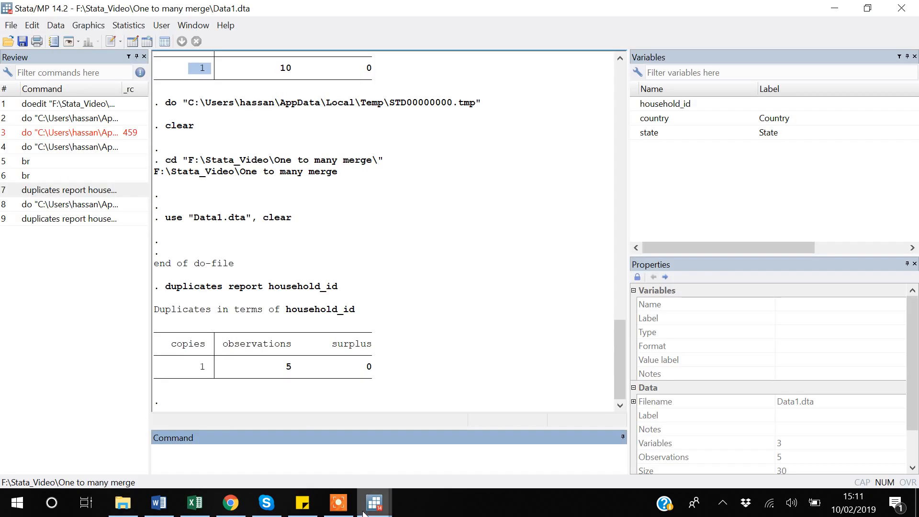
Step: Return to the do-file and examine the household_id key, the m in 1:m and the Data2.dta file name in the first merge command
mouse_move(365, 508)
click(406, 464)
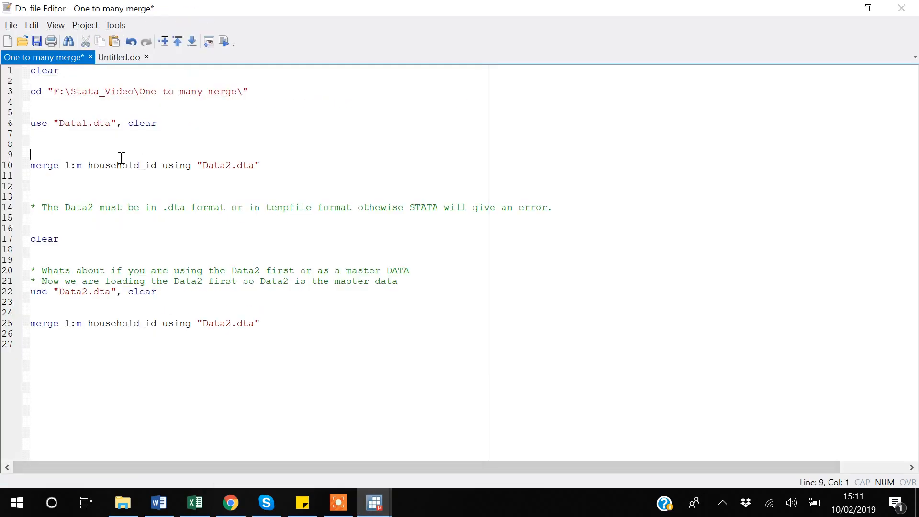
click(152, 165)
double_click(151, 165)
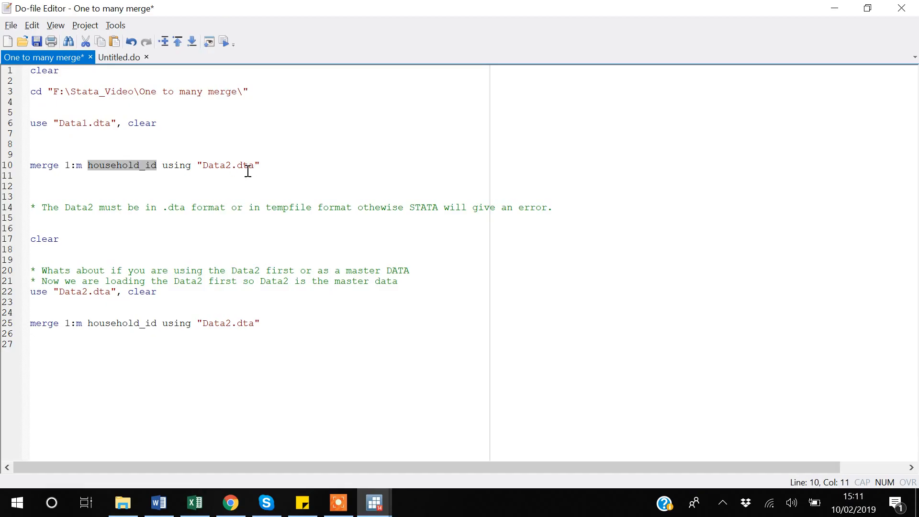
double_click(80, 166)
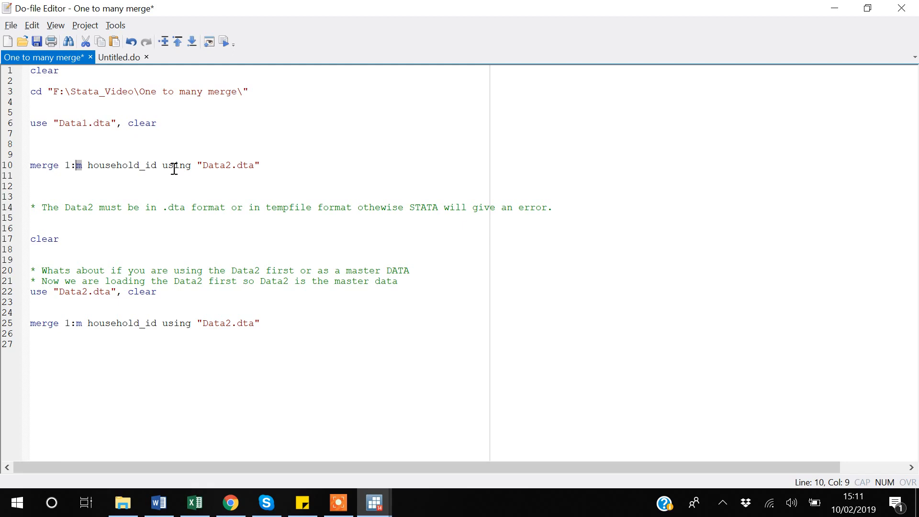
click(253, 166)
key(shift+Left)
key(shift+Left)
key(shift+Left)
key(shift+Left)
key(shift+Left)
key(shift+Left)
key(shift+Left)
key(shift+Left)
key(shift+Left)
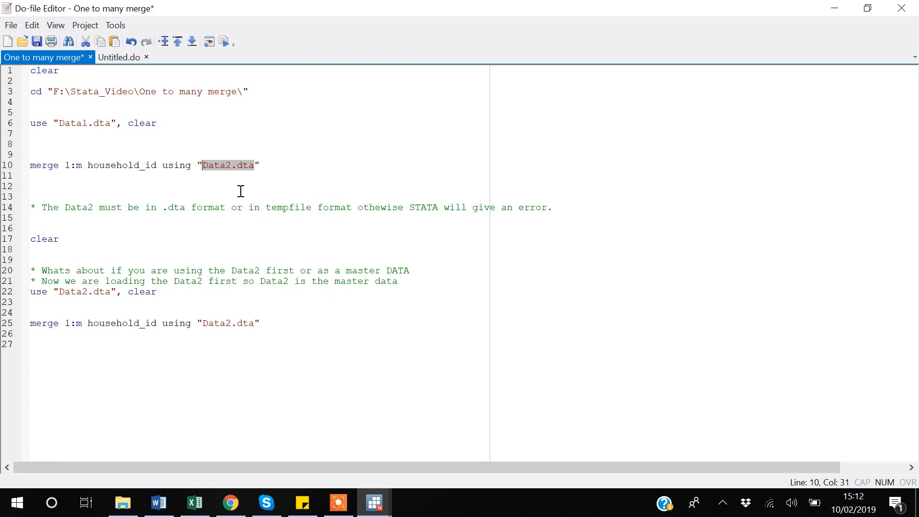
Step: Insert a blank line above the second merge command in the do-file
click(47, 255)
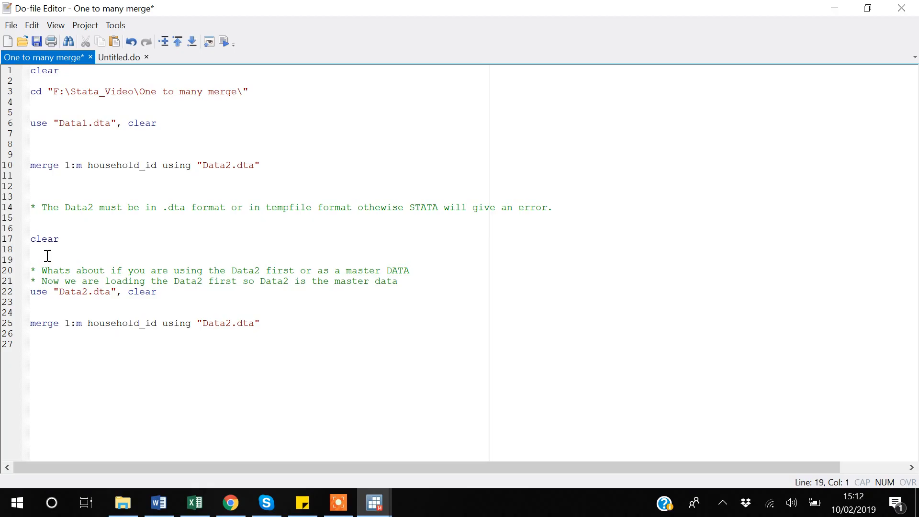
click(59, 310)
key(Return)
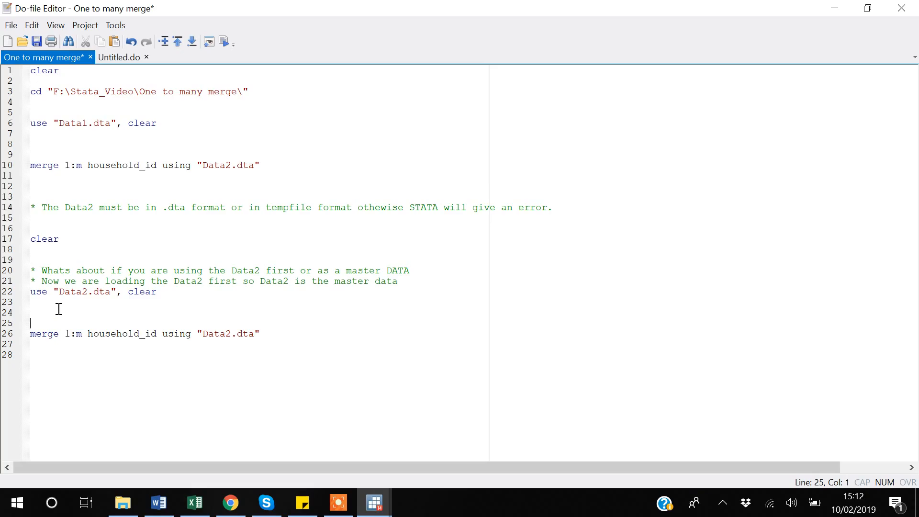
Step: Save the do-file, run it from the first line through the clear command on line 17, and return to the do-file
click(47, 261)
key(ctrl+shift+Home)
key(ctrl+s)
key(ctrl+d)
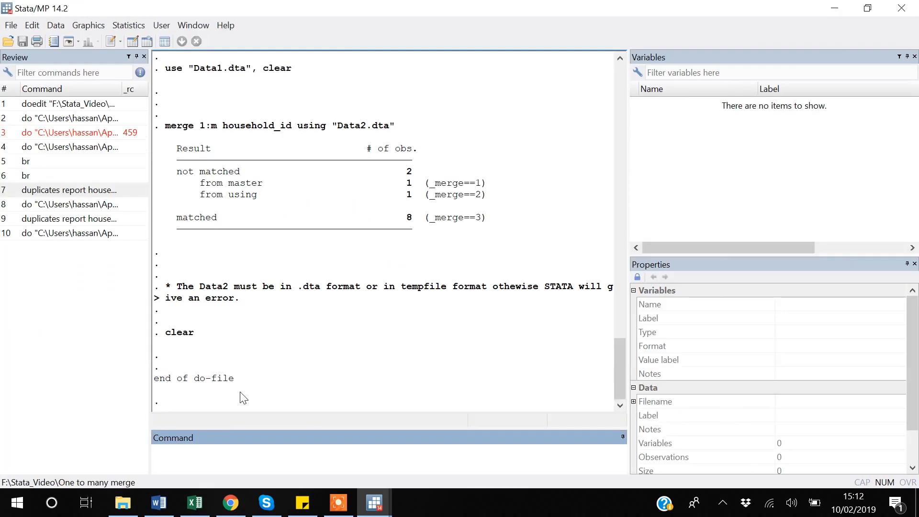
key(alt+Tab)
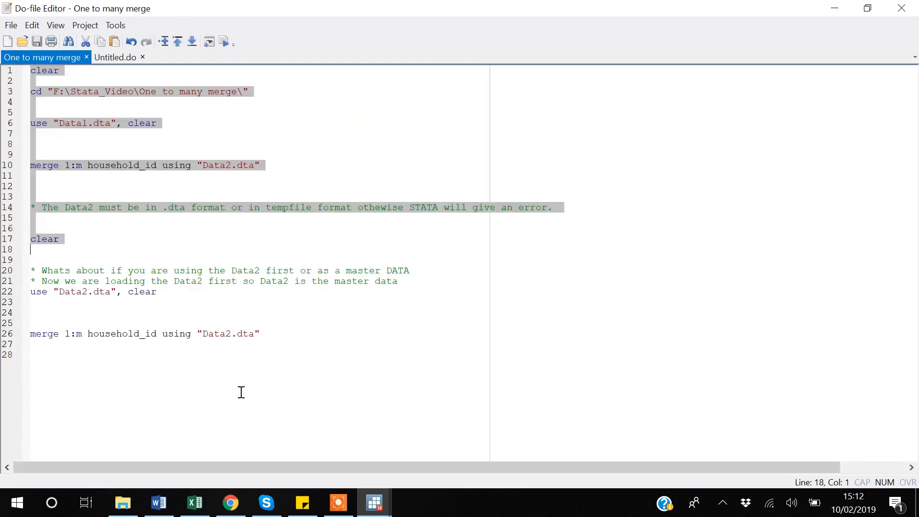
Step: Run the do-file block on lines 19 to 23 that loads Data2.dta as the master data
click(68, 312)
key(shift+Up)
key(shift+Up)
key(shift+Up)
key(shift+Up)
key(shift+Up)
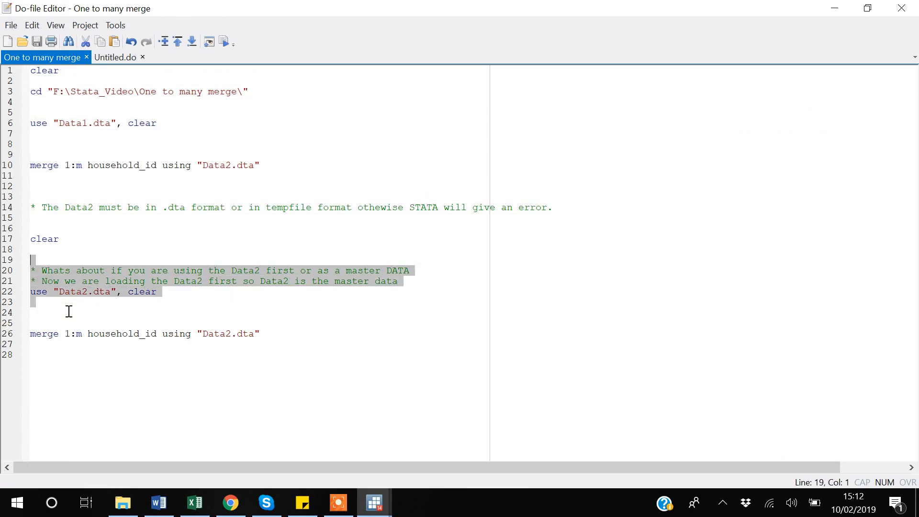
key(ctrl+d)
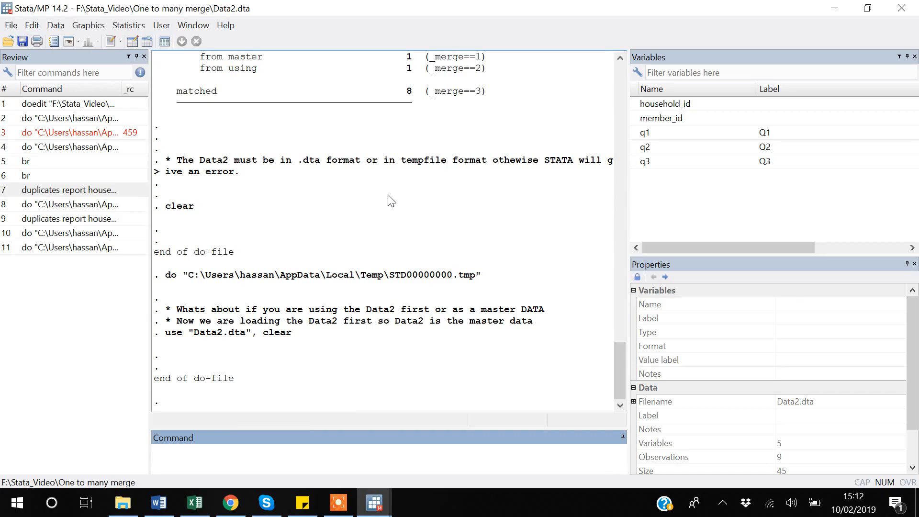
Step: Browse the loaded Data2 observations, move across the identifier and q columns, and close the data view
text(br)
key(Return)
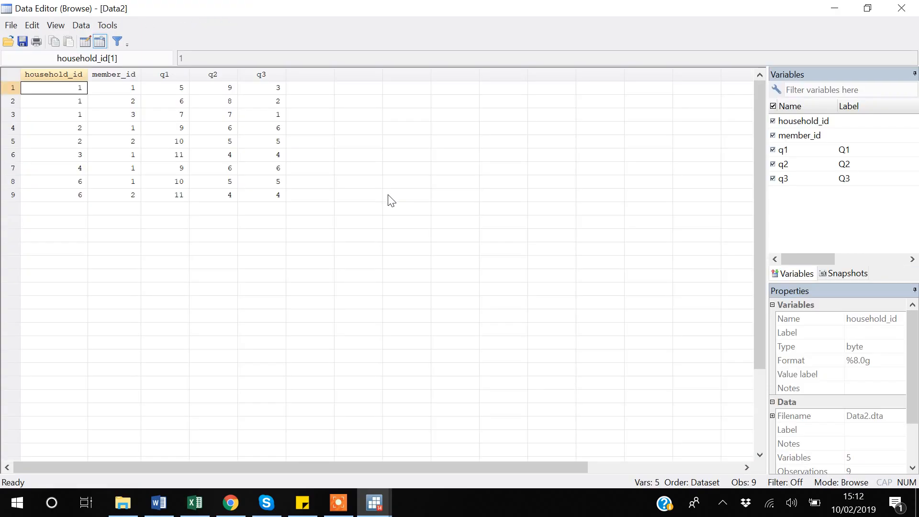
key(Right)
key(Right)
key(Right)
key(Right)
key(Left)
key(Left)
key(Left)
key(Left)
key(alt+F4)
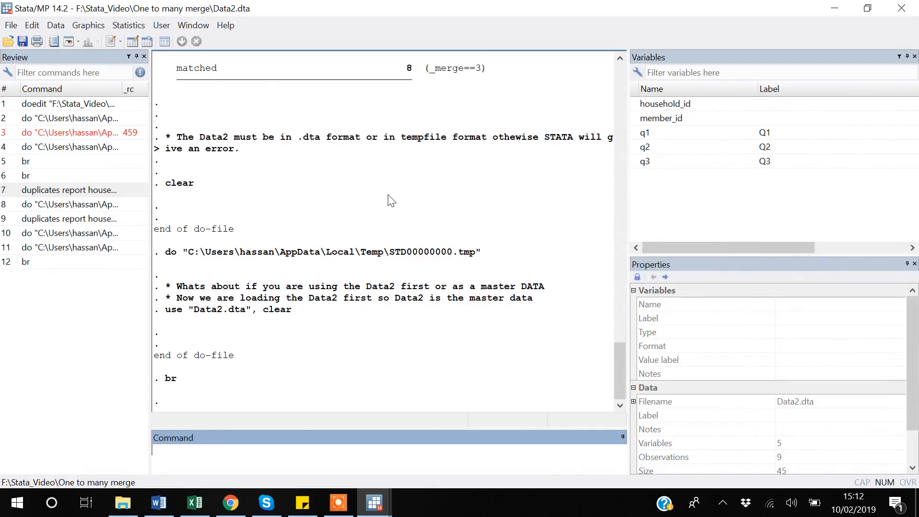
Step: Return to the do-file and change the using file in the second merge command to Data1.dta
key(alt+Tab)
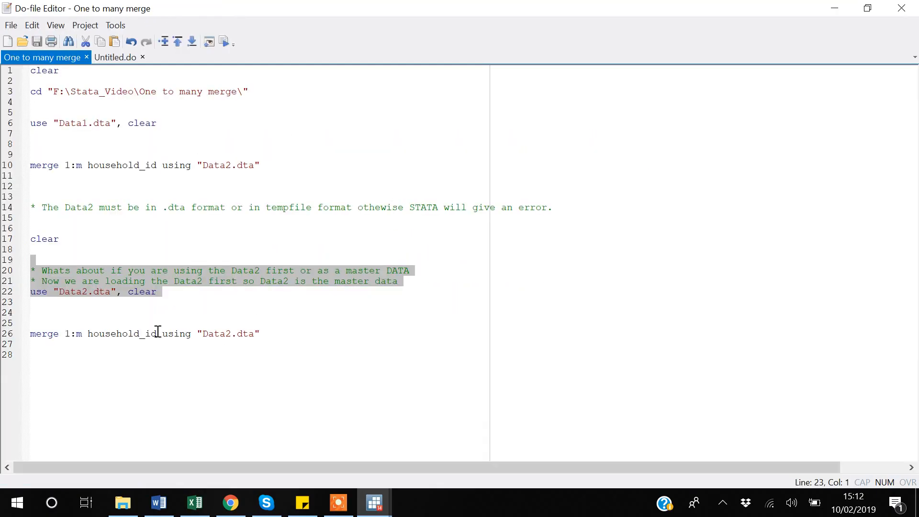
click(94, 361)
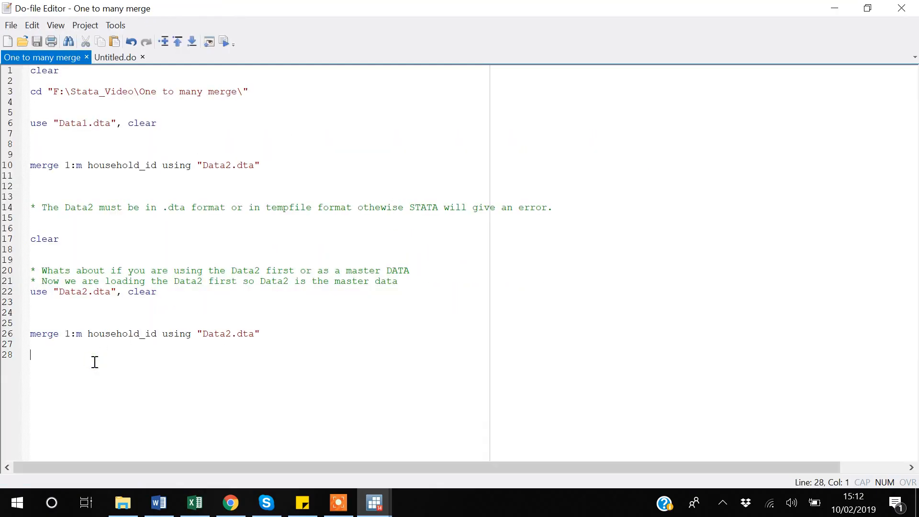
click(230, 330)
key(BackSpace)
text(1)
Step: Save the do-file and try to run the 1:m merge on line 26 with Data2 as master
key(Down)
key(shift+Up)
key(shift+Up)
key(shift+Up)
key(ctrl+s)
key(ctrl+d)
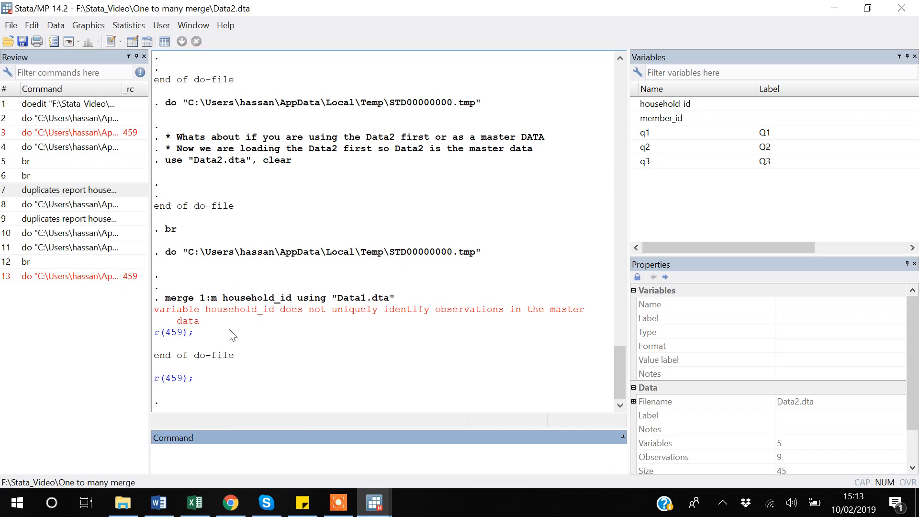
Step: Return to the do-file and compare the first merge command on line 10 with the second on line 26
key(alt+Tab)
key(alt+Tab)
key(alt+Tab)
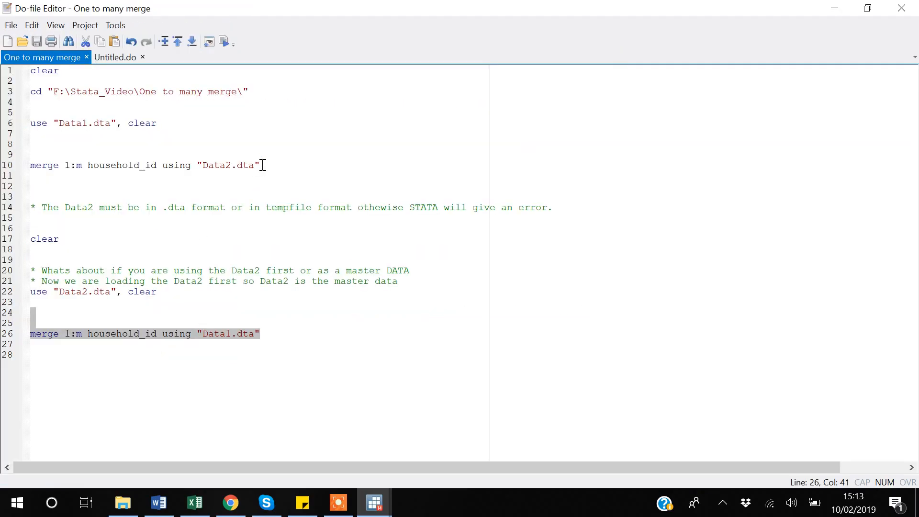
drag(265, 165, 30, 166)
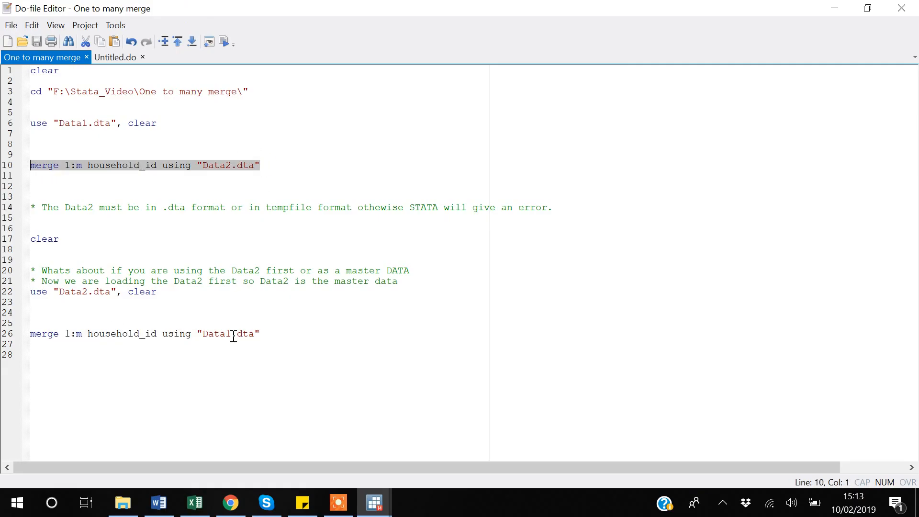
click(53, 345)
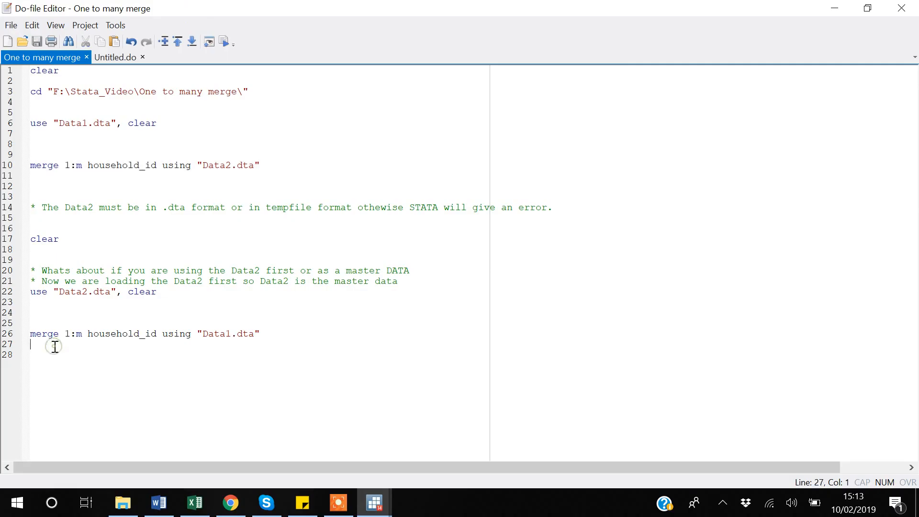
Step: Change the merge type on line 26 to m:1 and save the do-file
click(75, 320)
click(70, 334)
key(BackSpace)
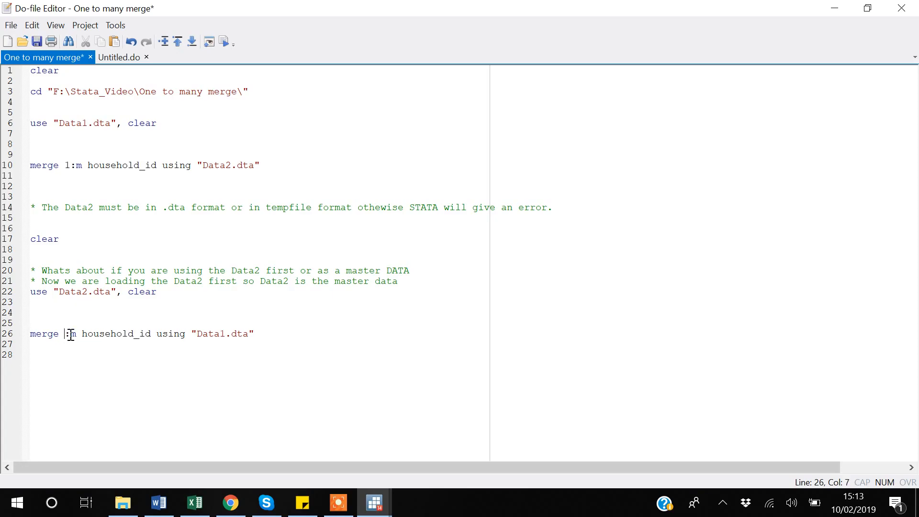
text(m)
key(Right)
key(Right)
key(BackSpace)
text(1)
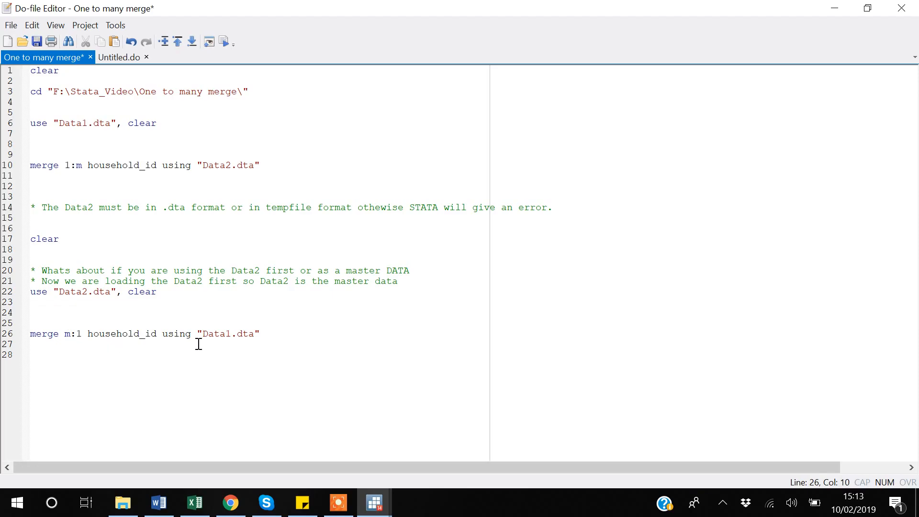
click(57, 358)
key(ctrl+s)
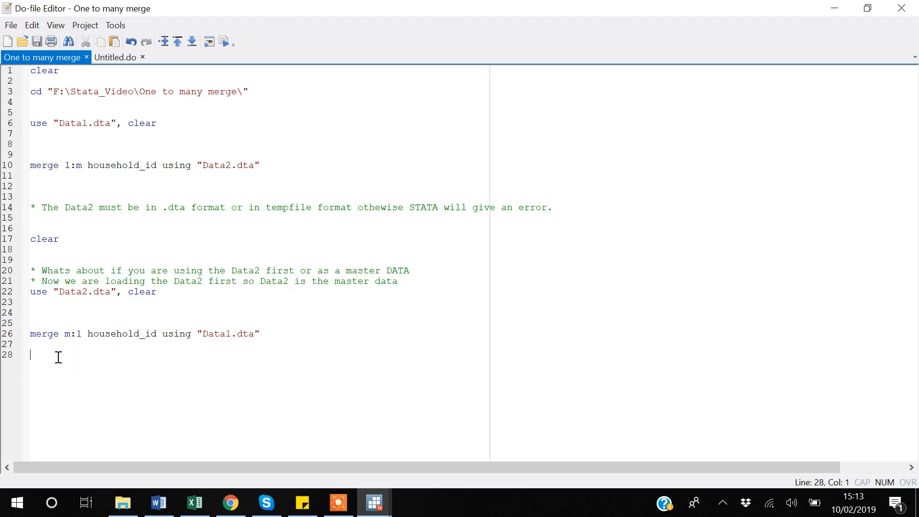
Step: Run the entire do-file, browse the merged dataset, and close the data view
key(ctrl+a)
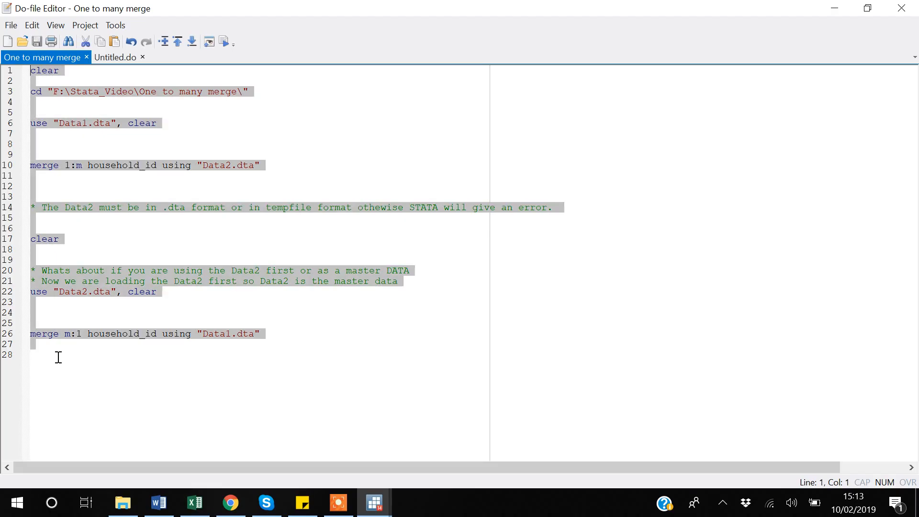
key(ctrl+d)
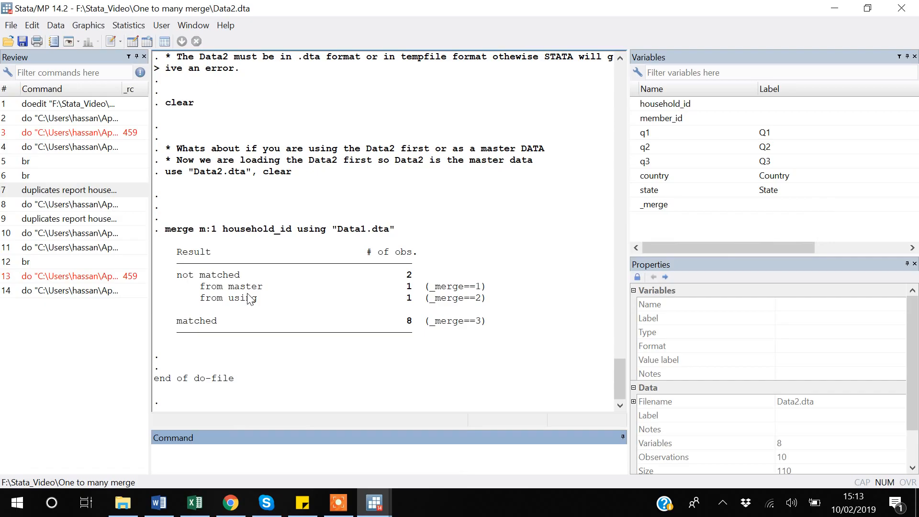
key(alt+Tab)
key(alt+Tab)
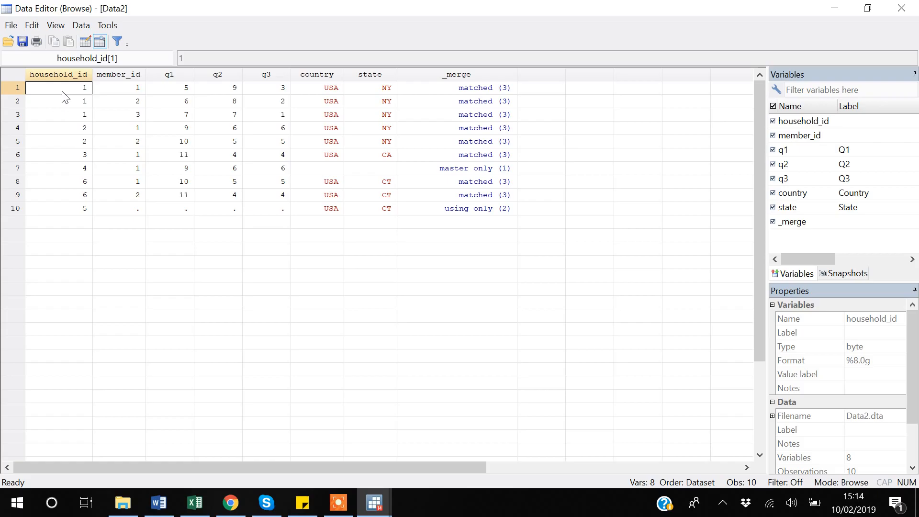
click(906, 14)
Step: Reorder the variables so that country, state and household_id come first, using the order command
text(order)
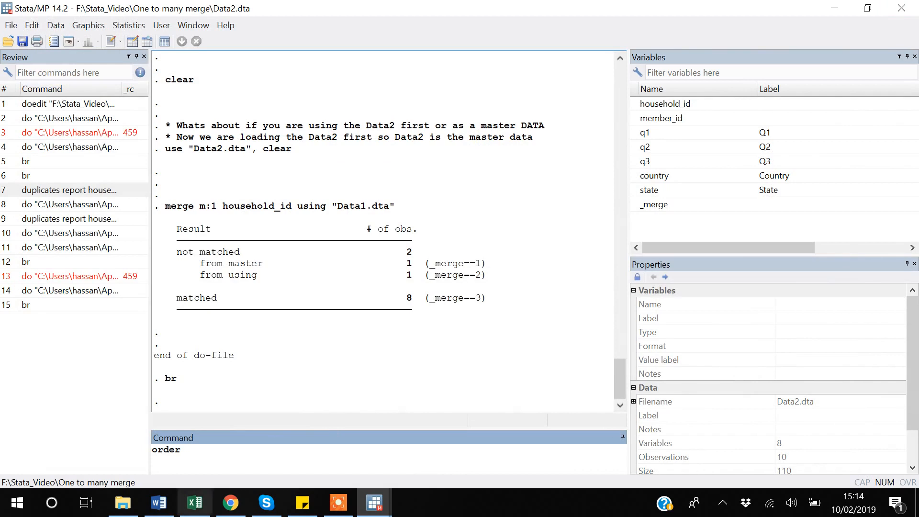
click(638, 176)
click(644, 190)
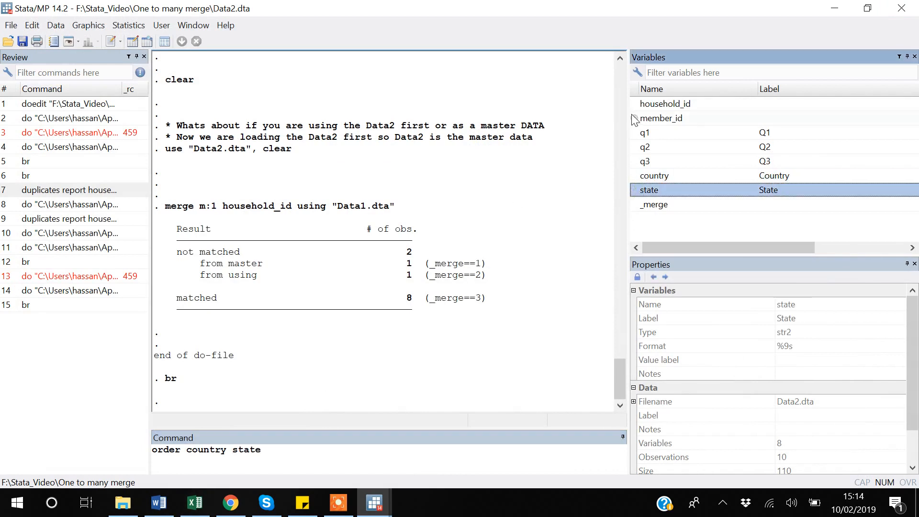
click(633, 103)
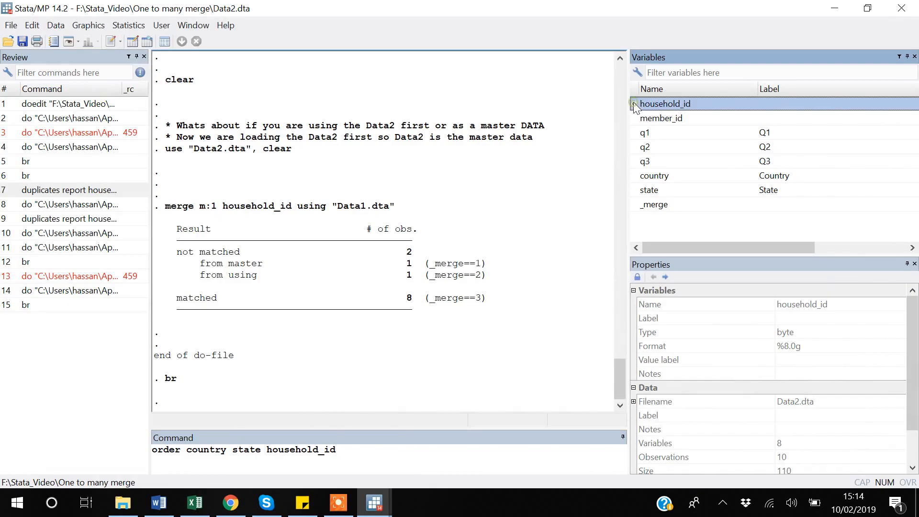
click(382, 455)
key(Return)
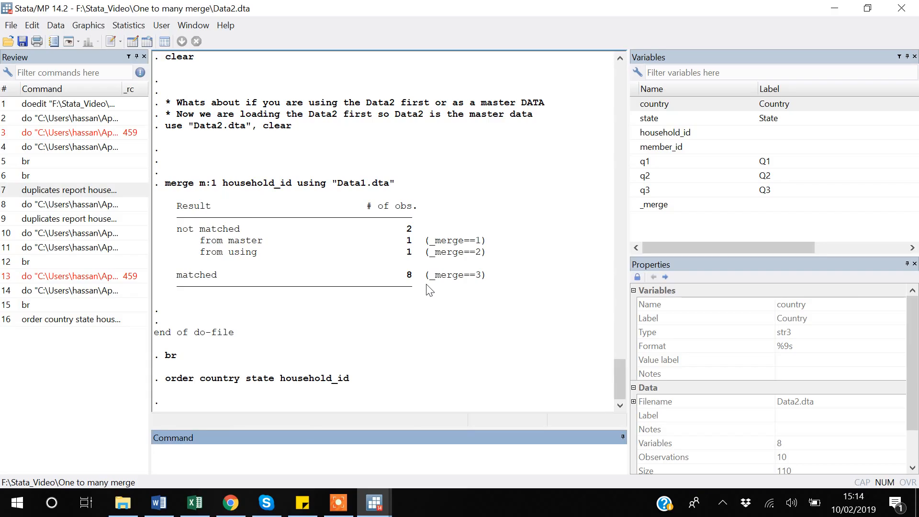
Step: Open the help page for the order command, read its options, and close it
text(help order)
key(Return)
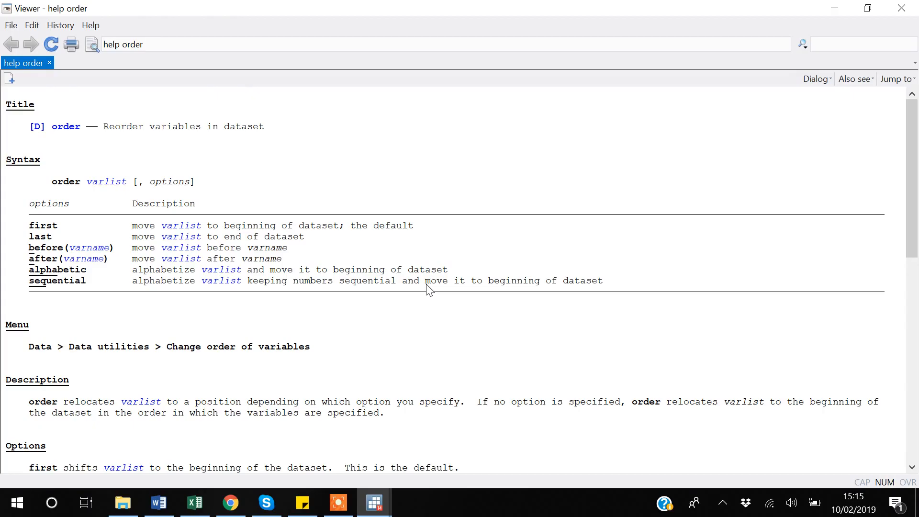
scroll(428, 290, down, 7)
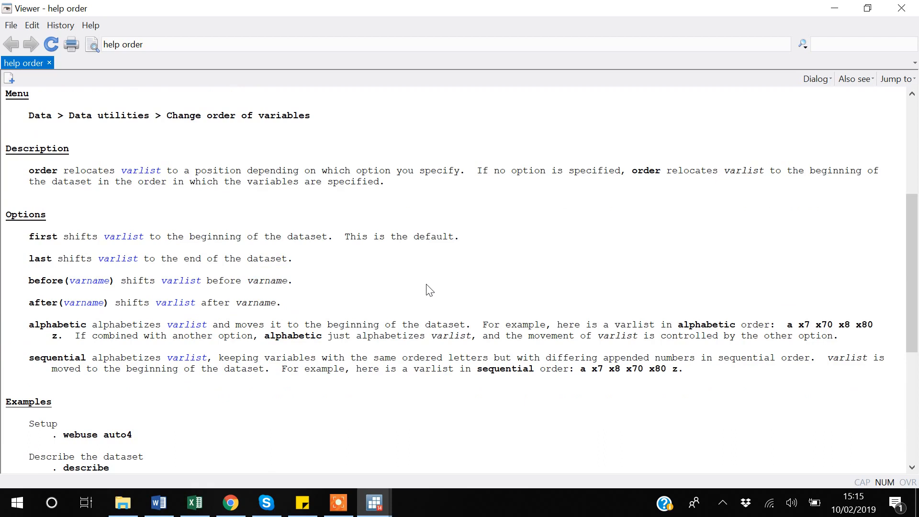
click(901, 8)
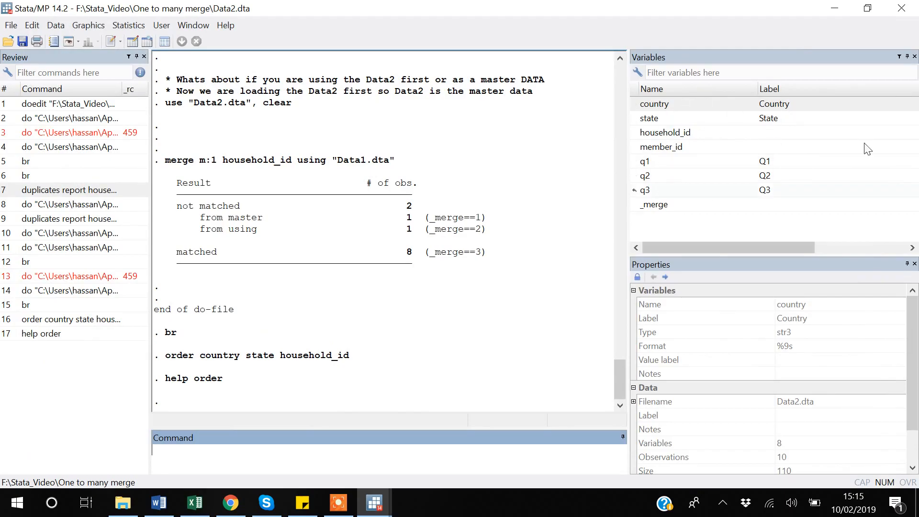
Step: Tabulate the _merge variable to check how the observations matched
key(alt+Tab)
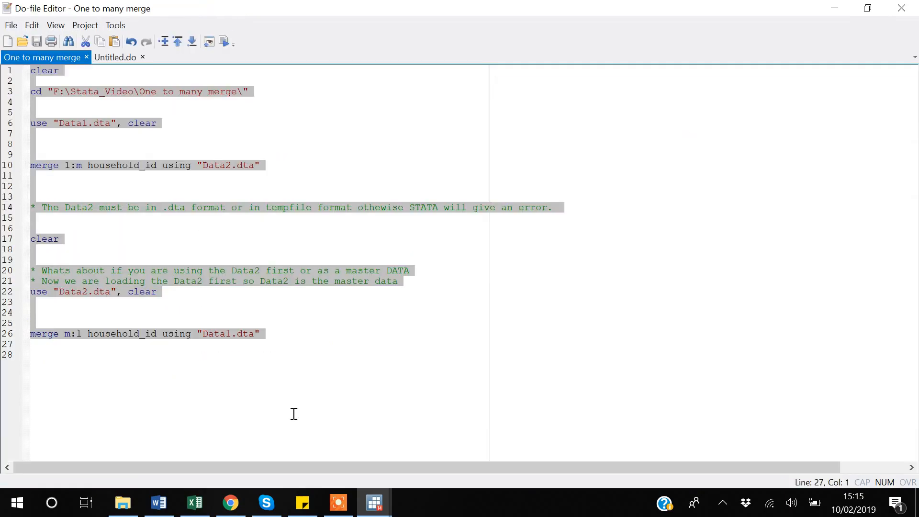
key(alt+Tab)
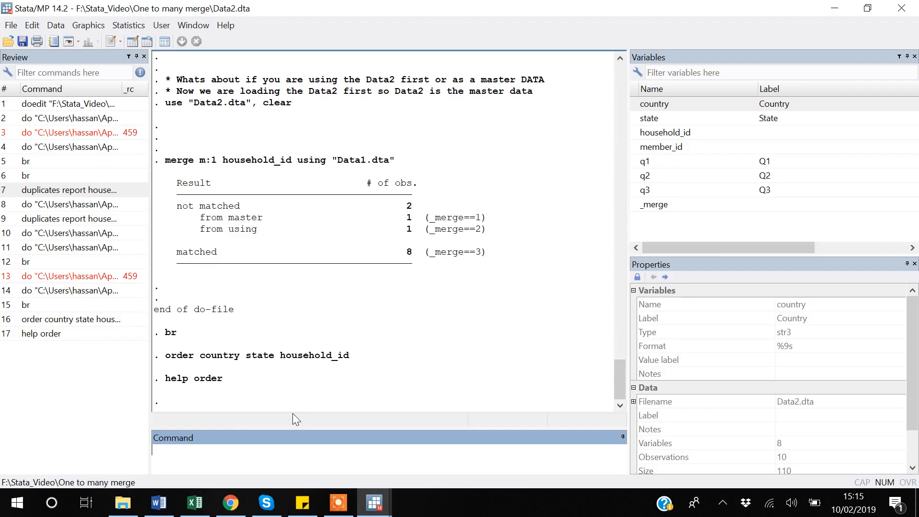
text(b)
key(BackSpace)
text(tab)
click(637, 209)
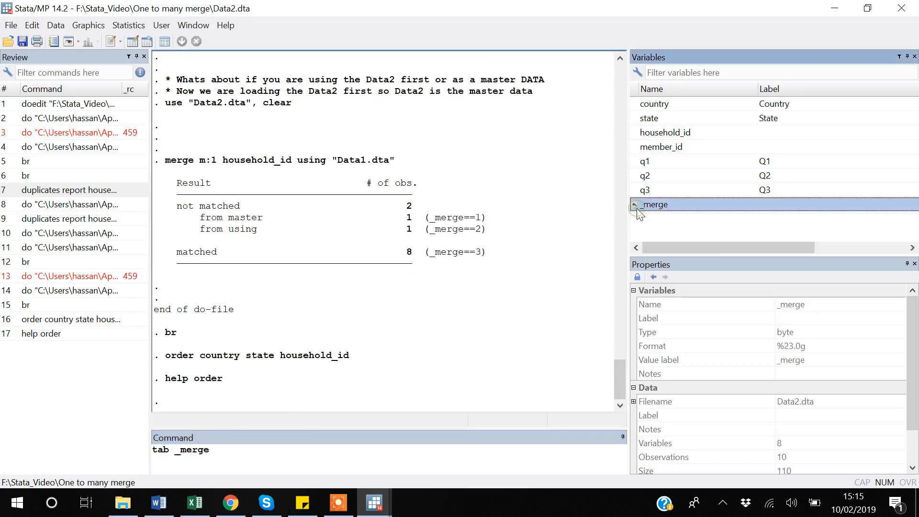
key(Return)
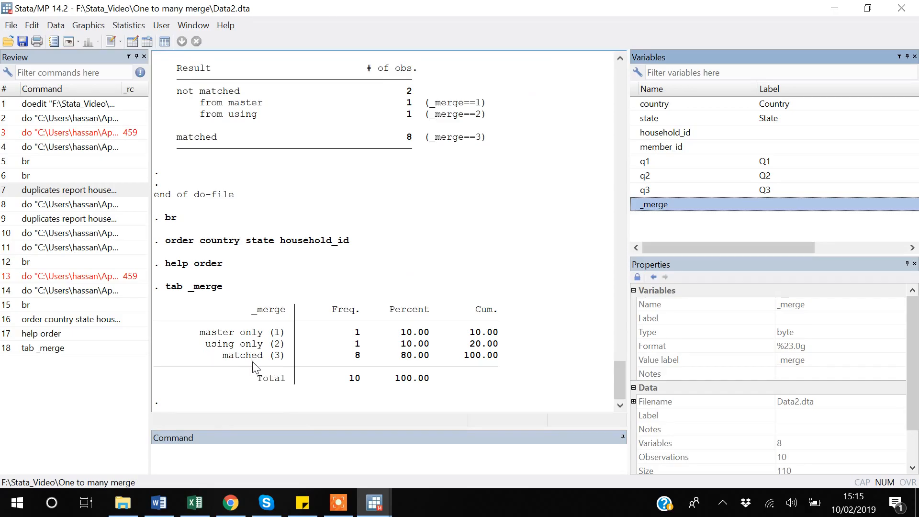
Step: Keep only the observations where _merge==2 | _merge==3
click(219, 461)
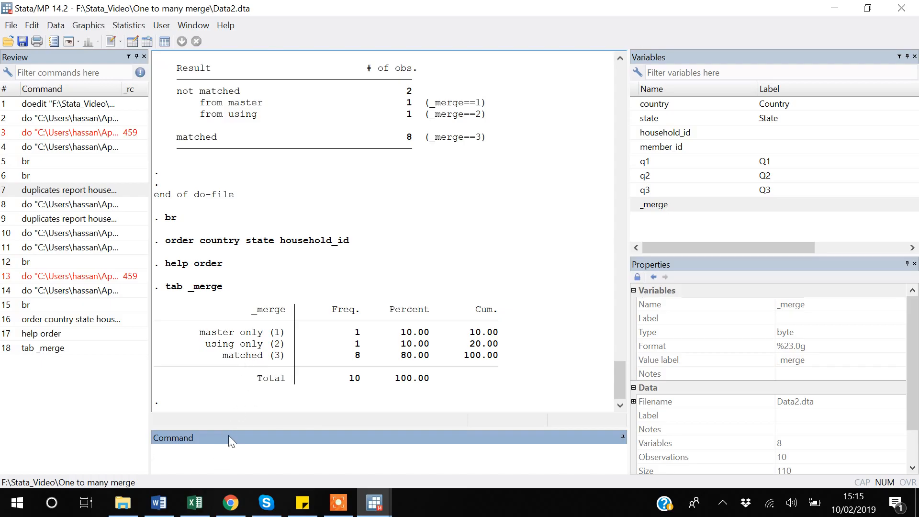
text(keep if)
text(_merge==2 | _merge==)
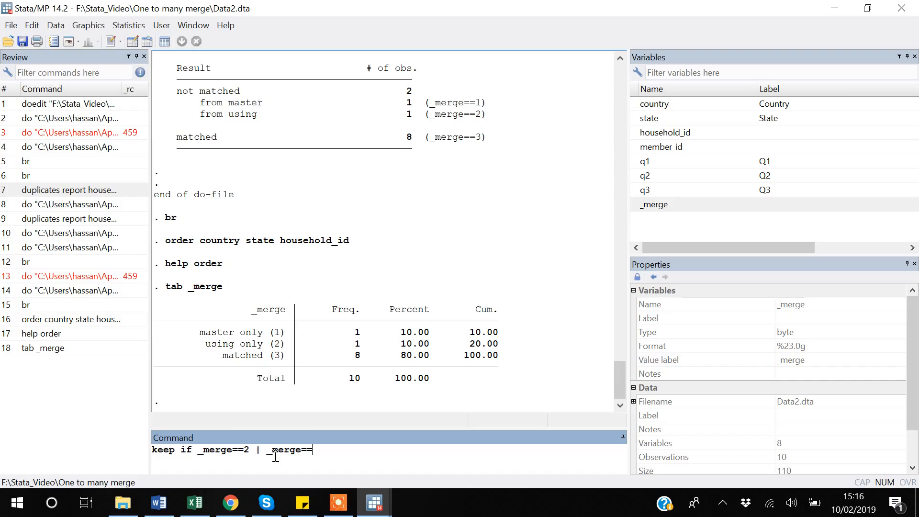
text(3)
key(Return)
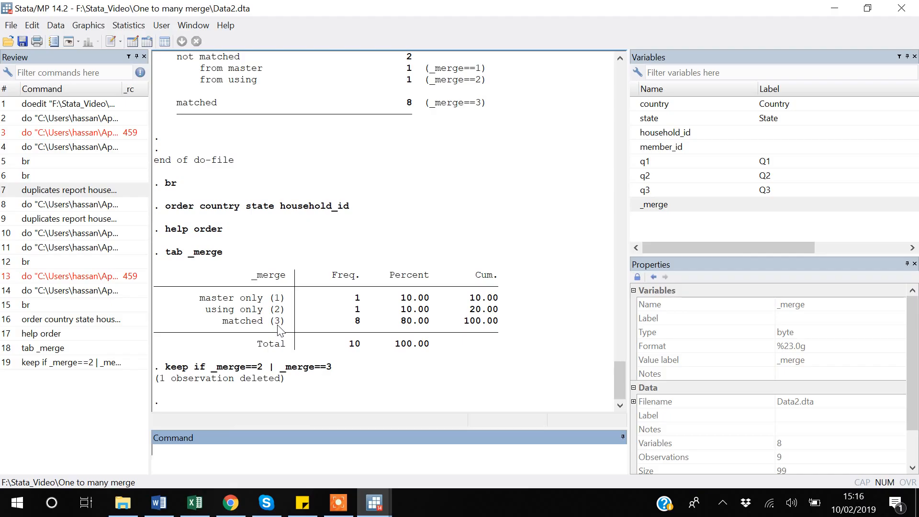
Step: Return to the do-file and rerun it in full to restore the complete merged dataset
key(alt+Tab)
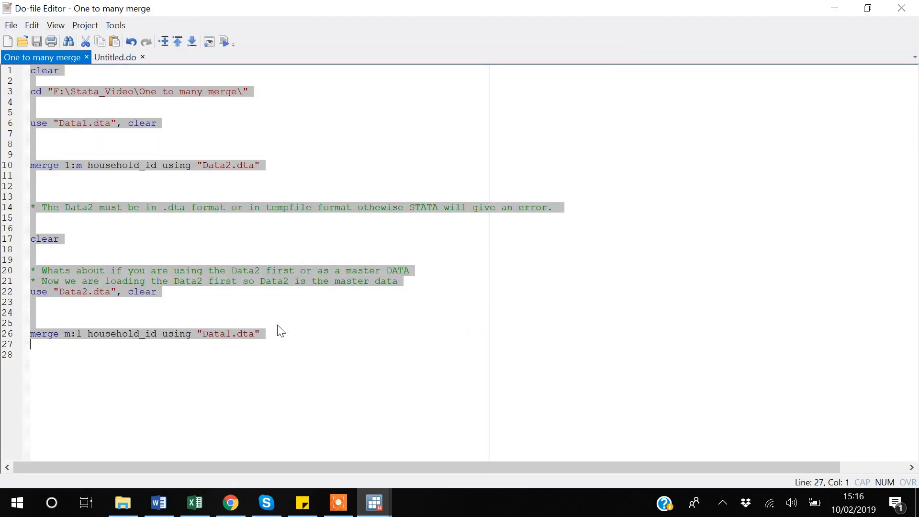
click(83, 359)
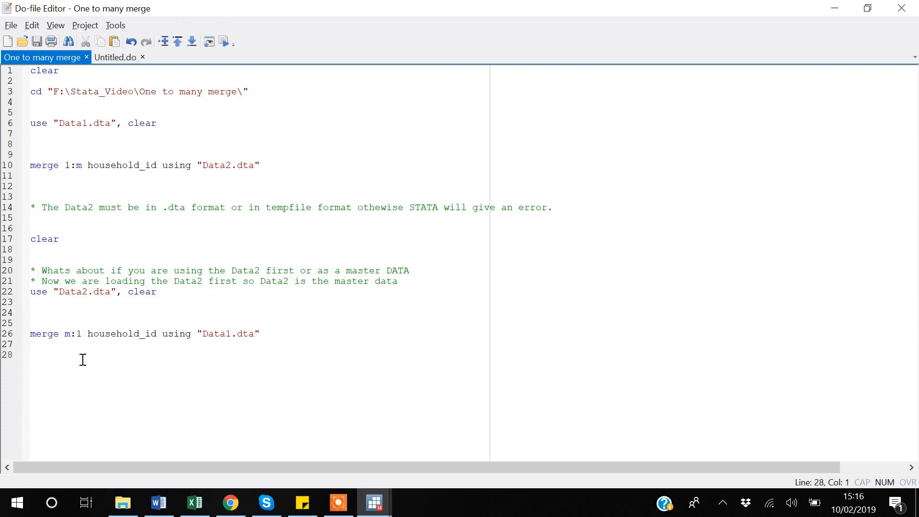
key(ctrl+a)
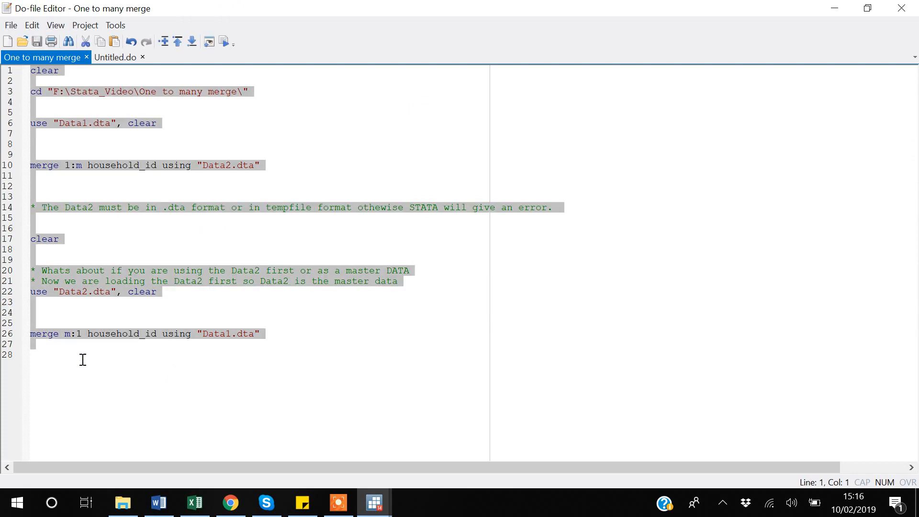
key(ctrl+d)
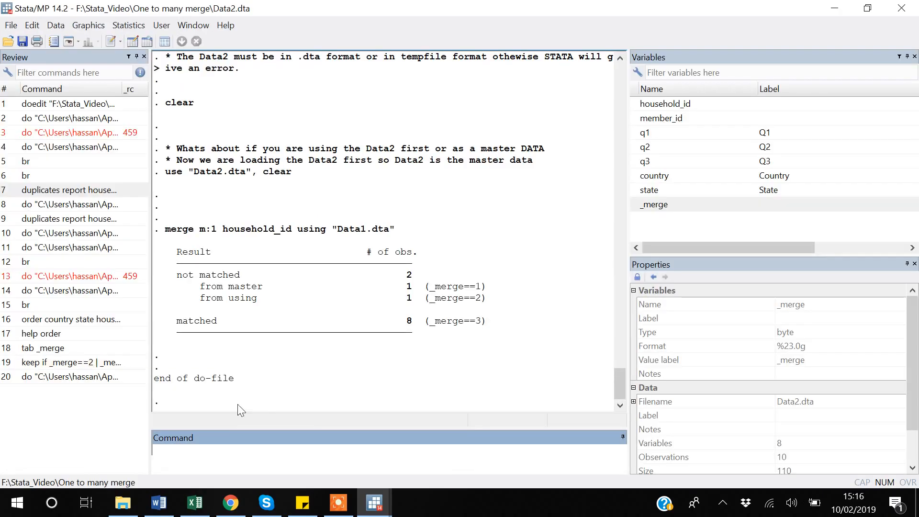
Step: Tabulate _merge again on the freshly merged data
text(tab)
click(634, 207)
key(Return)
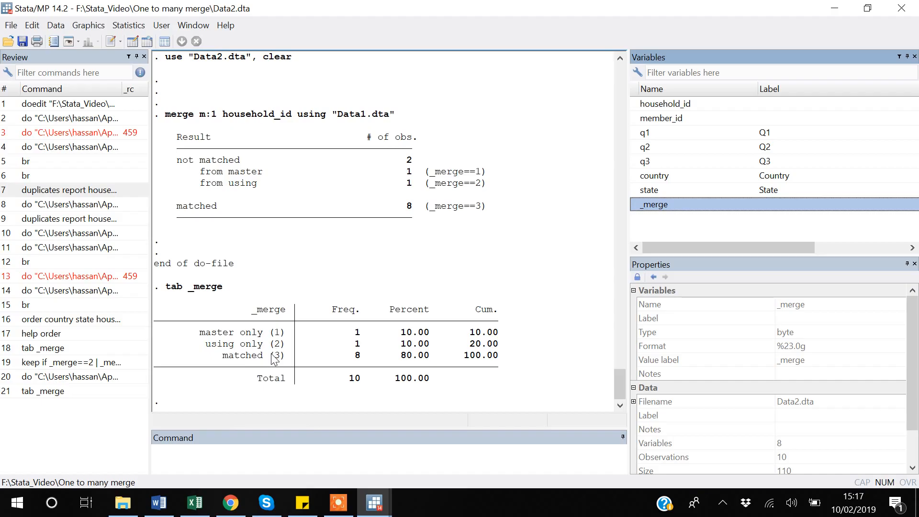
click(67, 363)
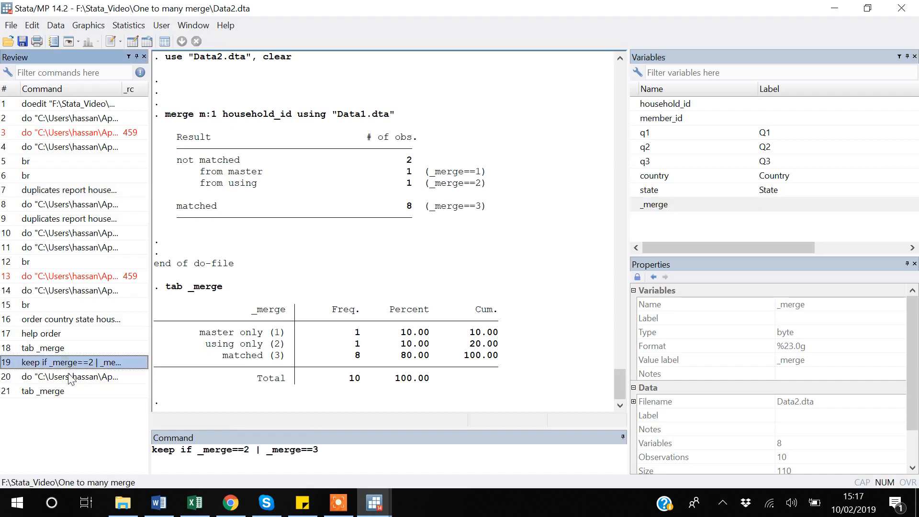
click(338, 456)
key(ctrl+a)
key(BackSpace)
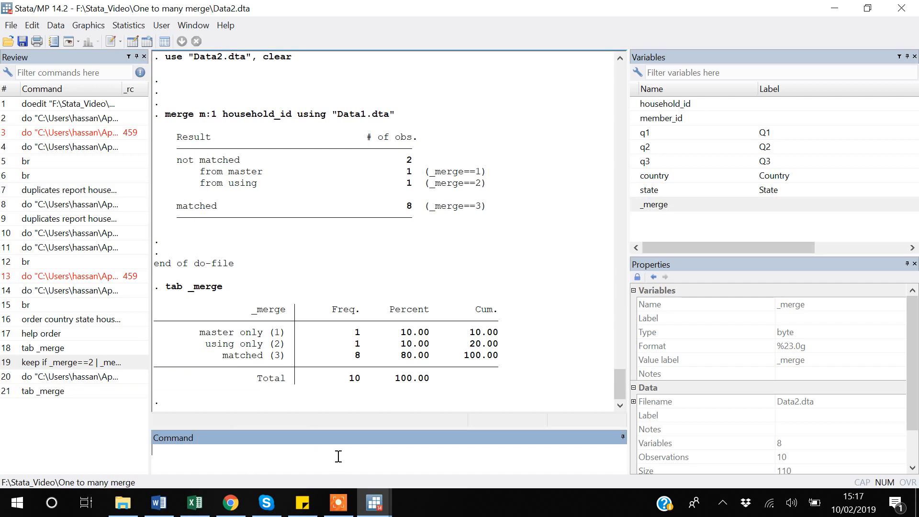
Step: Keep only the observations whose _merge value is 2 or 3, using the condition inlist(_merge,2,3)
text(keep if inlist())
key(Left)
text(_merge)
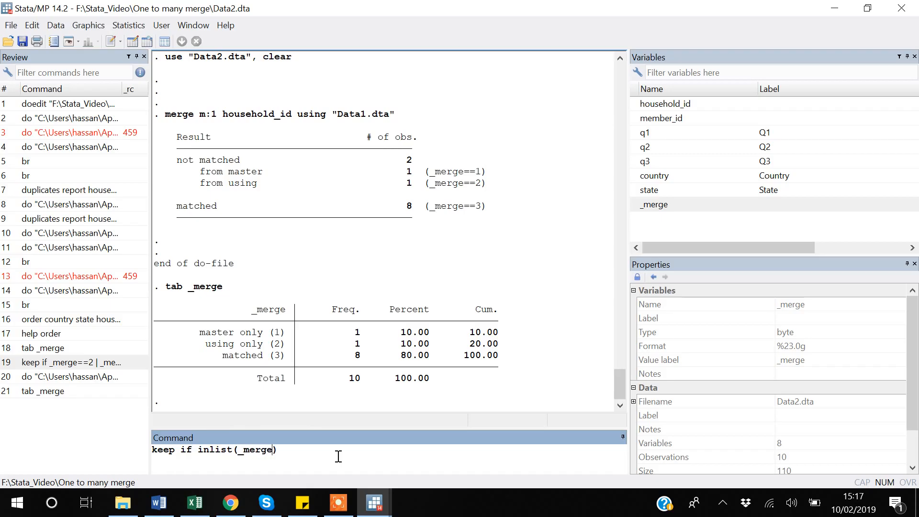
text(,2,3)
key(Return)
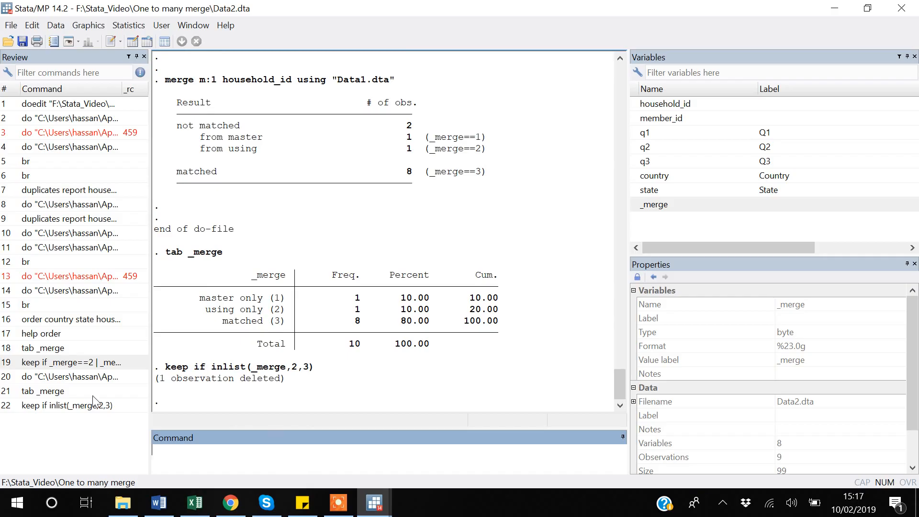
Step: Rerun the tabulation of _merge on the filtered data to check which match categories are left
click(46, 396)
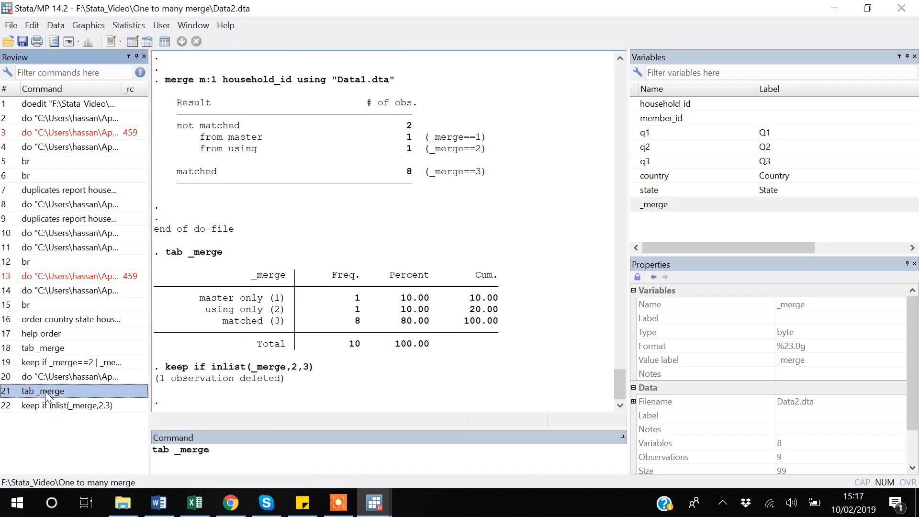
key(Return)
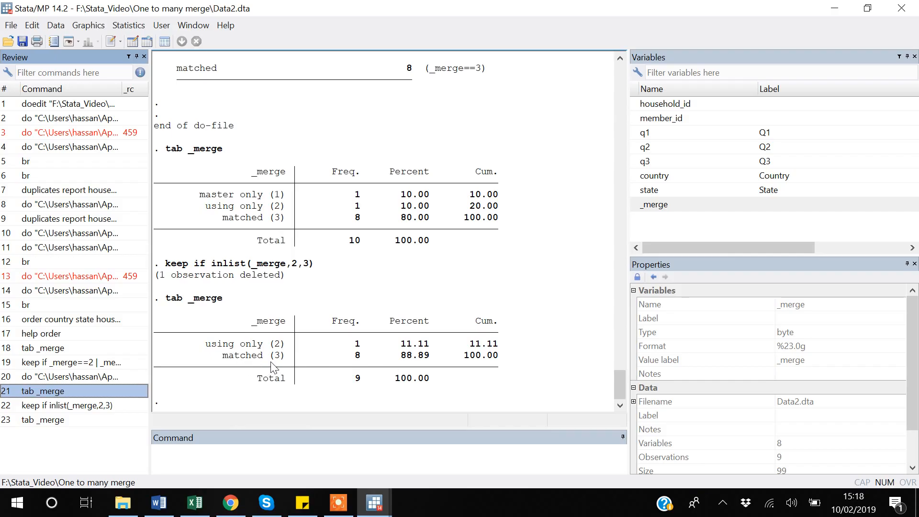
click(272, 461)
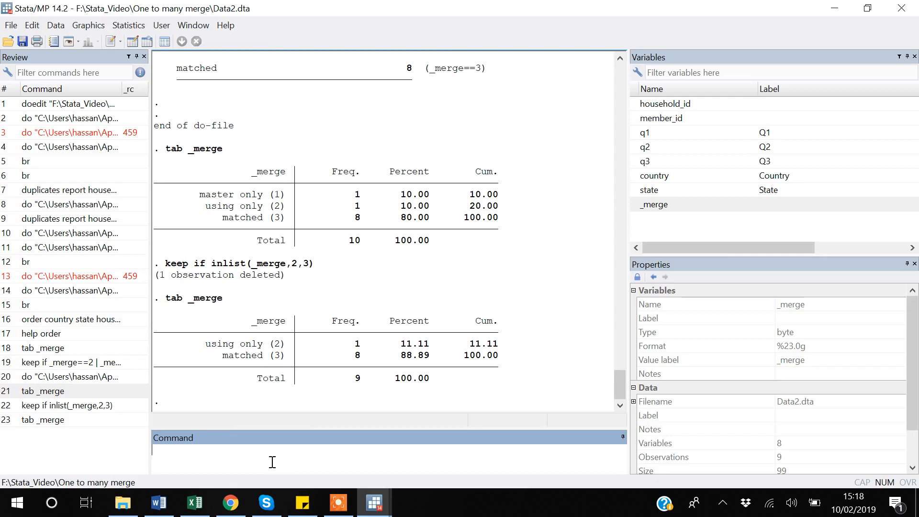
click(334, 507)
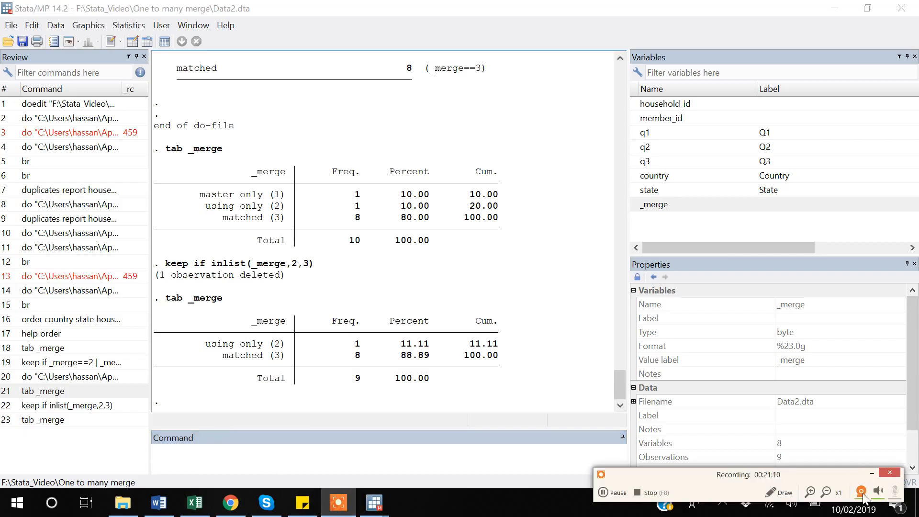